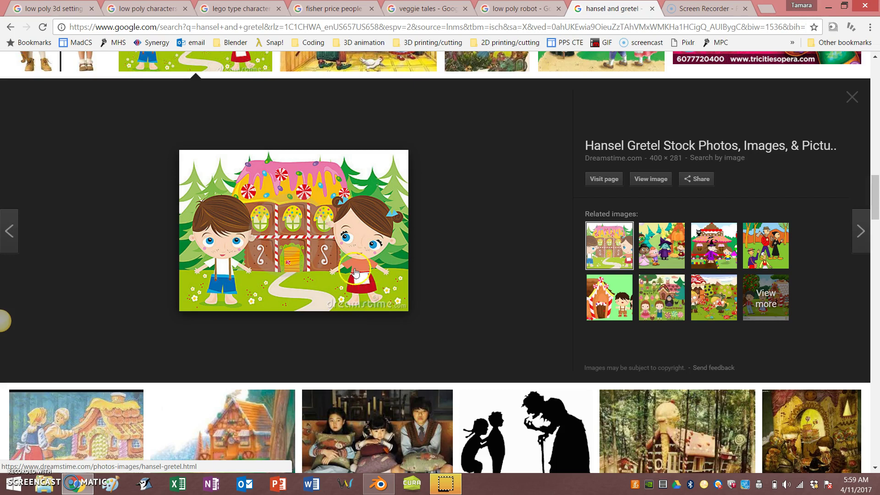
Examine the Hansel and Gretel illustration and the low poly 3D setting image results for scene ideas.
left_click(386, 302)
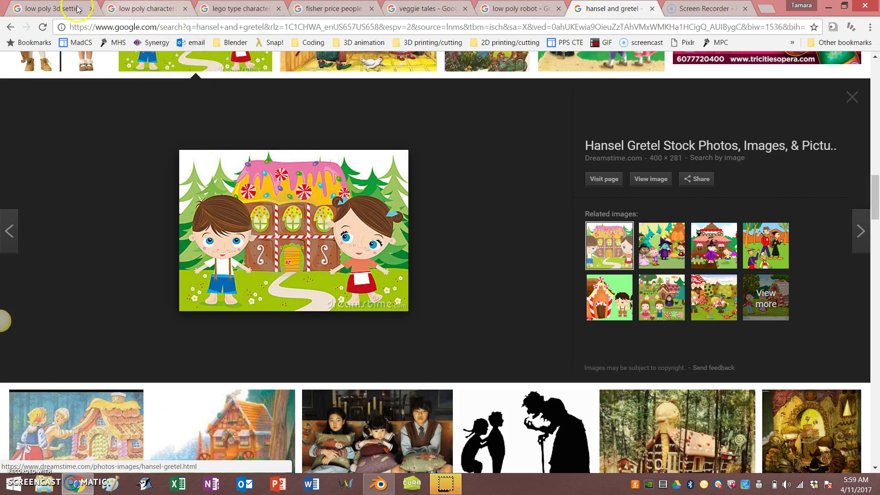
left_click(50, 10)
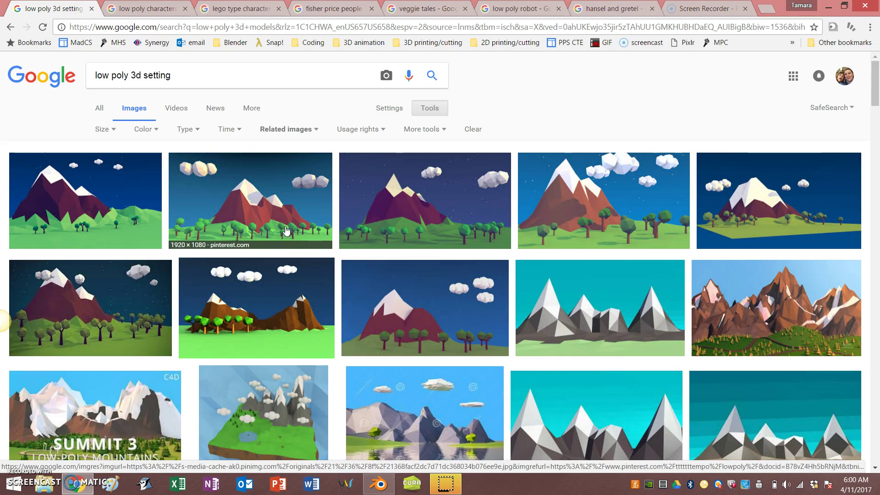
left_click_drag(280, 223, 262, 230)
left_click(252, 324)
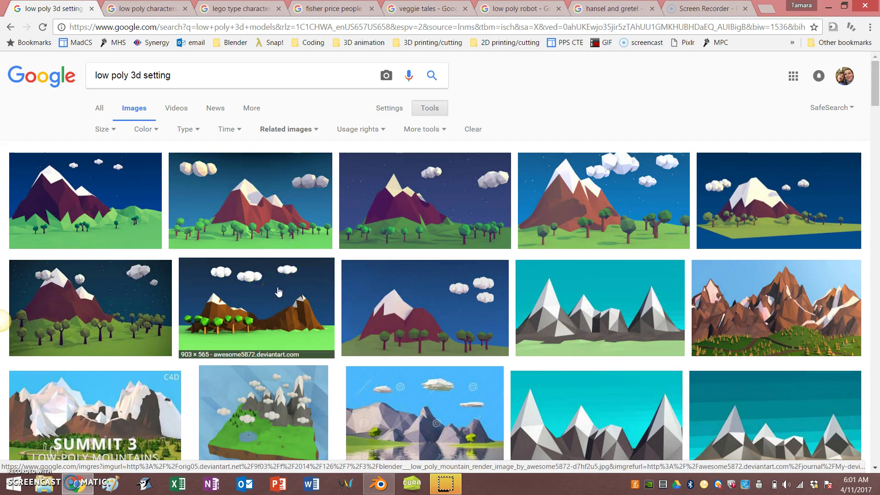
Look through the low poly characters results and enlarge the 2D low poly character design from ArtStation.
left_click(157, 9)
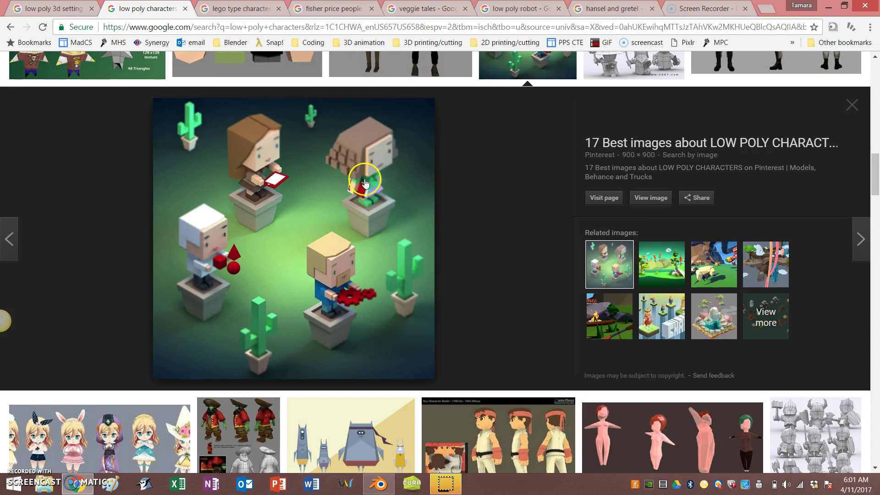
left_click(351, 449)
scroll(344, 342, "down", 1)
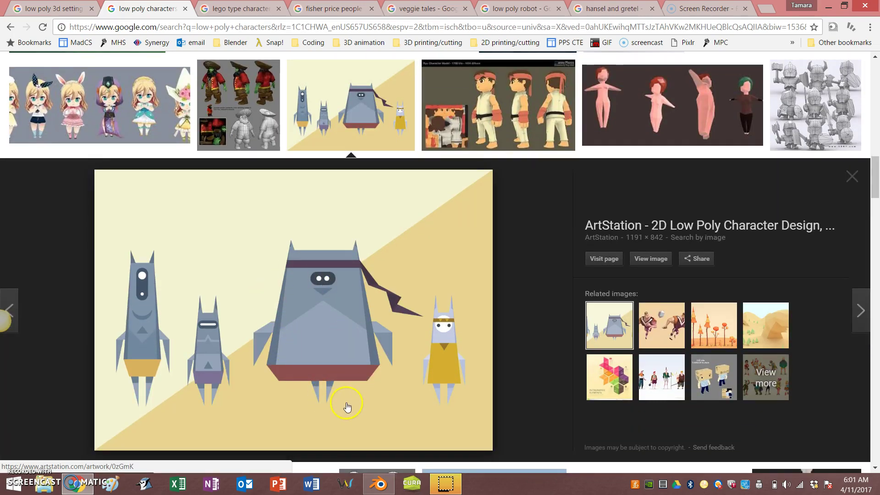
Compare the Lego, Fisher Price people, VeggieTales and low poly robot image results as simple character references.
left_click(220, 7)
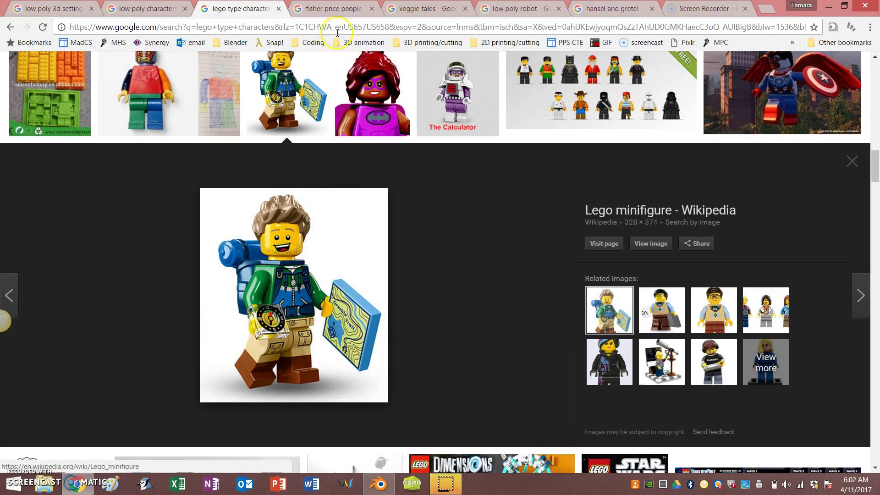
left_click(342, 11)
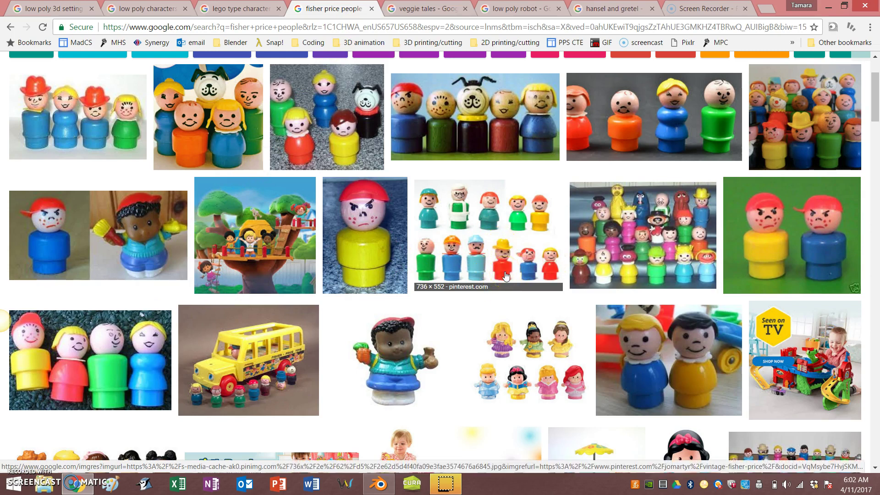
left_click(428, 11)
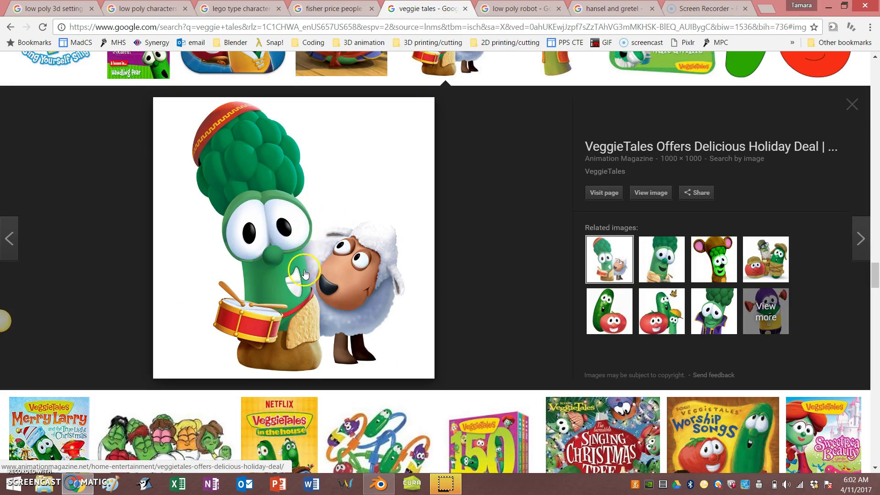
left_click(292, 295)
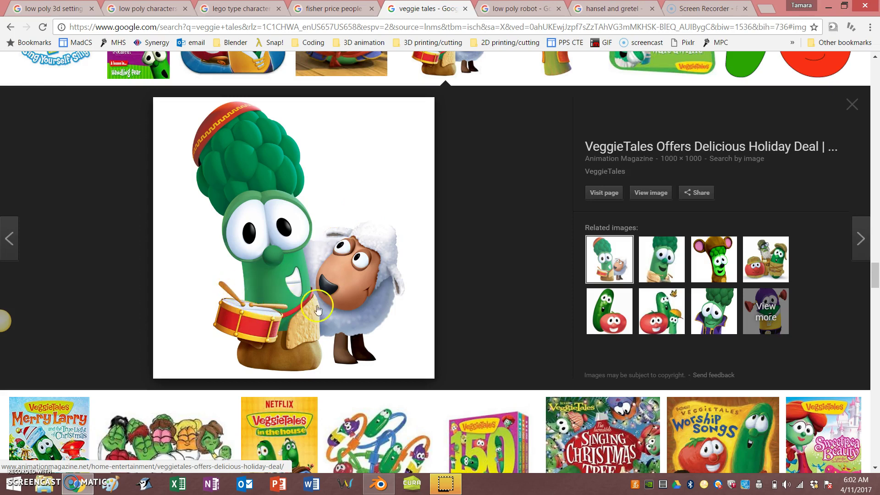
left_click(529, 10)
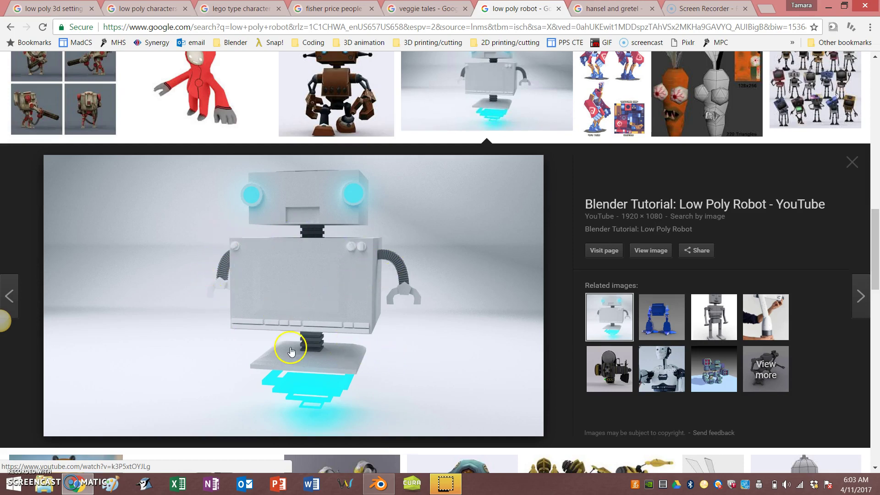
Switch to Blender, select the robot's yellow tapered base, and render the scene to examine it before returning to the model.
left_click(379, 484)
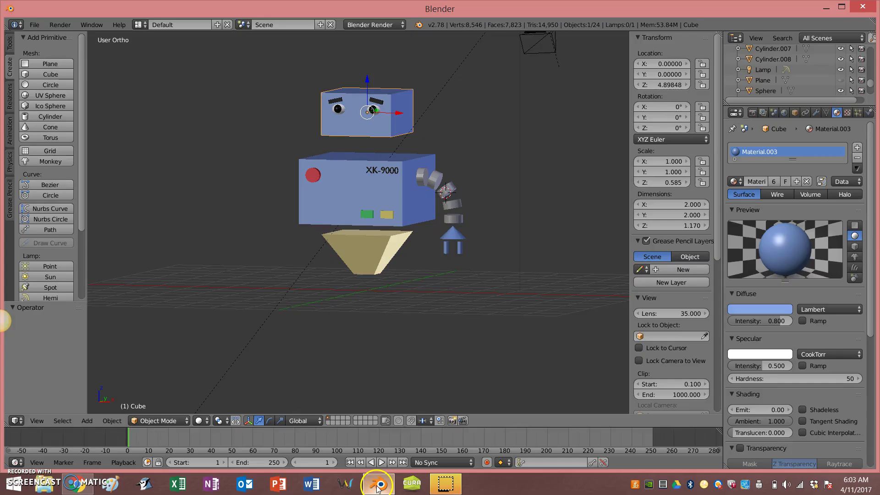
right_click(365, 245)
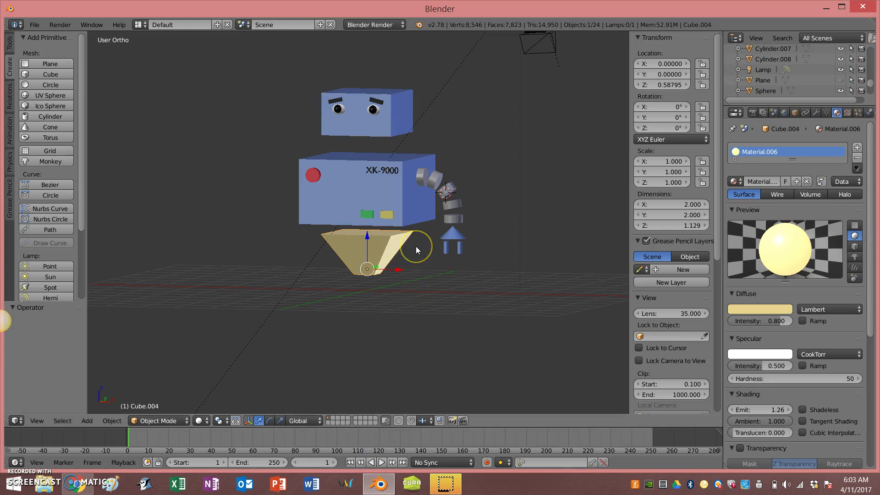
key("F12")
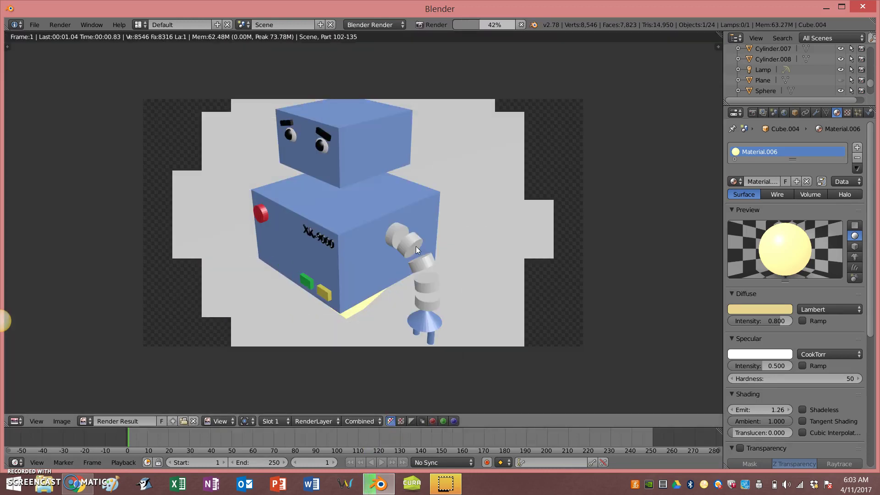
left_click(408, 250)
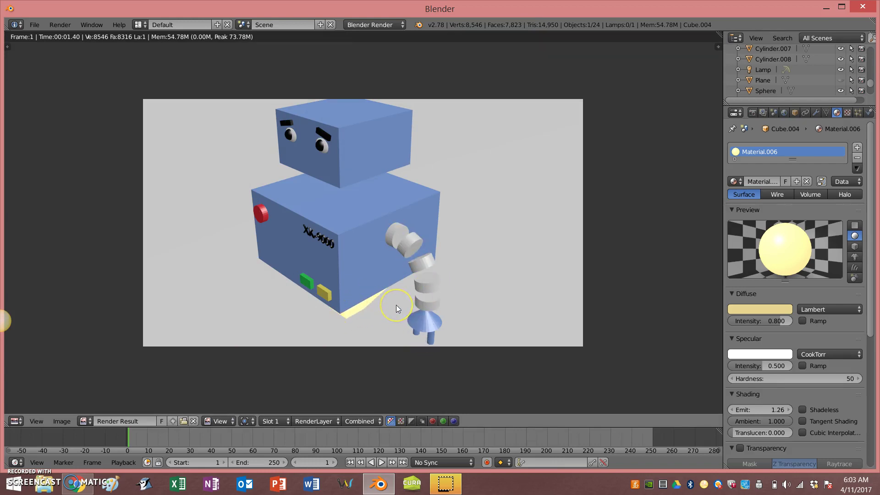
key("F12")
key("Escape")
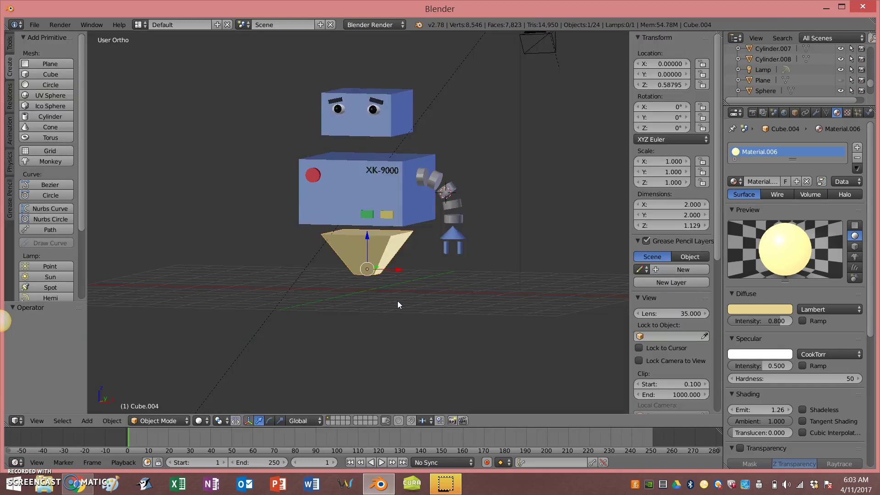
Join the robot's body, red button, XK-9000 lettering, and green and yellow buttons into one object, with the yellow button active.
middle_click_drag(447, 248, 487, 306)
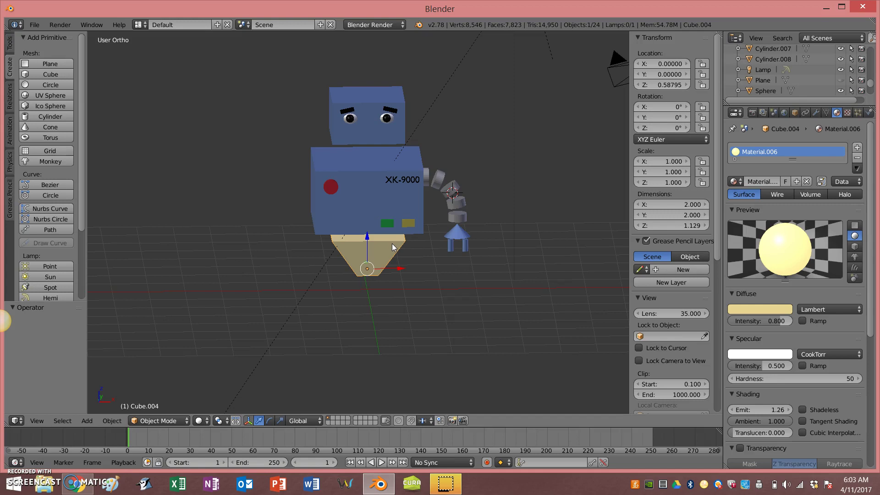
left_click_drag(391, 239, 372, 207)
right_click(369, 204)
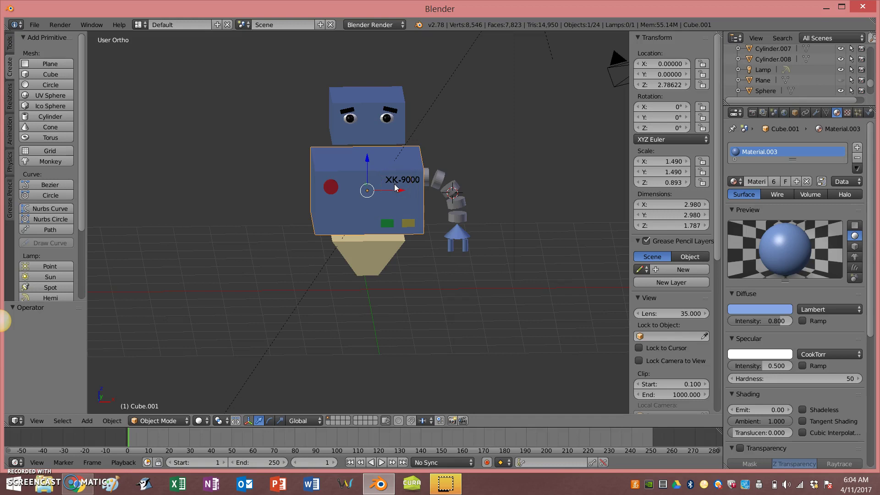
right_click(330, 187)
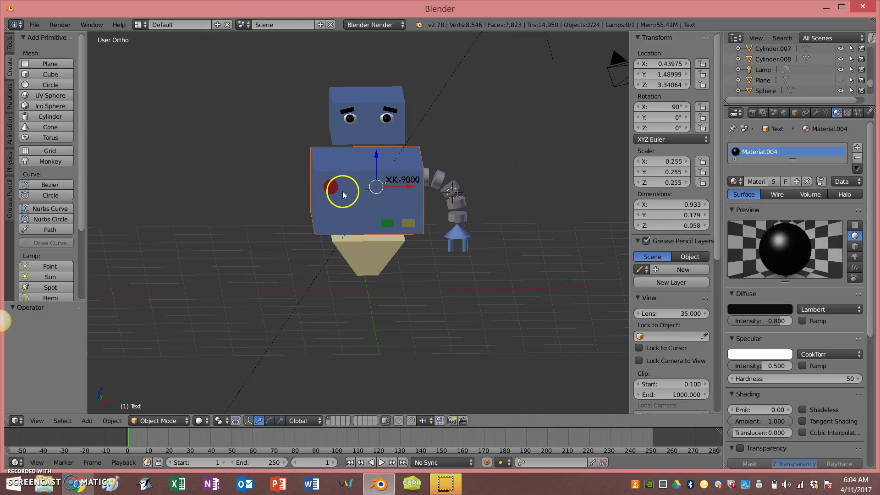
right_click(388, 224, "shift")
right_click(408, 223, "shift")
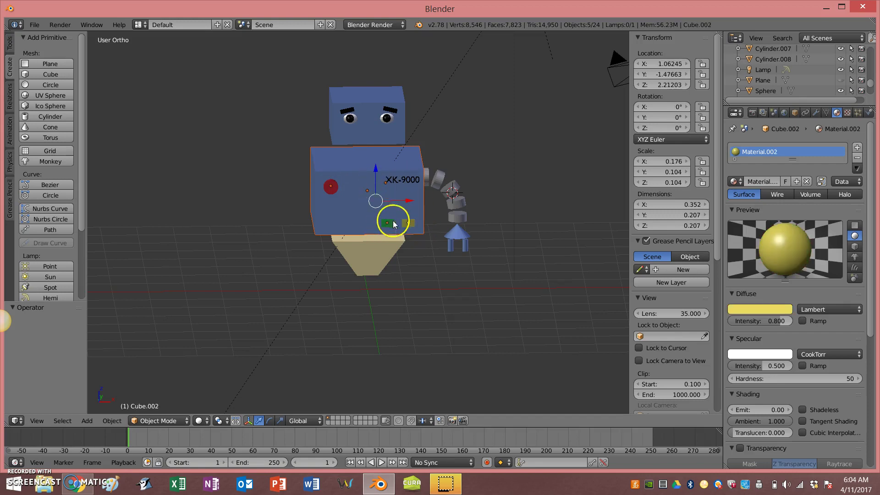
key("ctrl+j")
left_click_drag(407, 193, 409, 192)
key("ctrl+z")
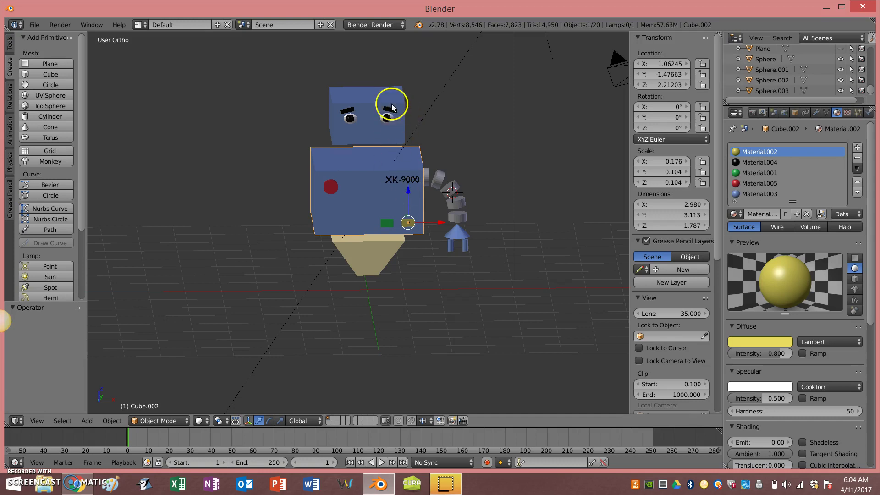
Try lowering the head by itself about 0.04 along the Z axis, and undo the move.
right_click(376, 127)
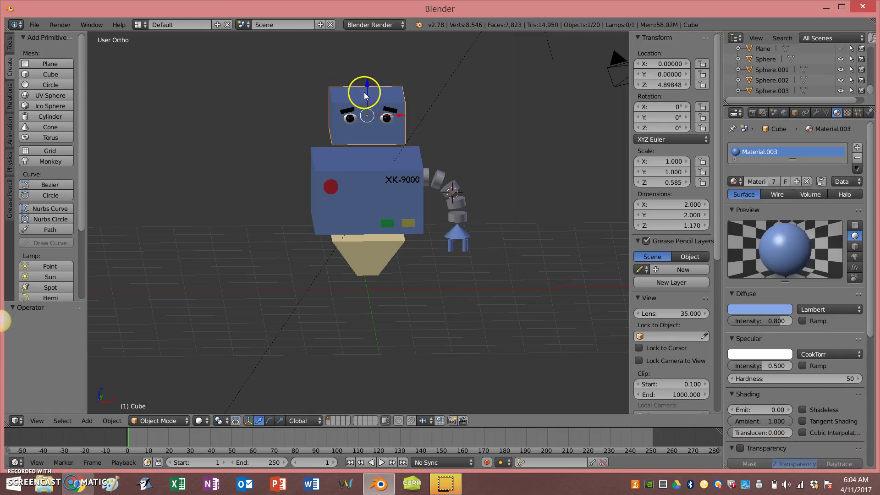
mouse_move(367, 86)
left_mouse_down()
mouse_move(366, 72)
mouse_move(366, 87)
mouse_move(374, 73)
mouse_move(371, 86)
left_mouse_up()
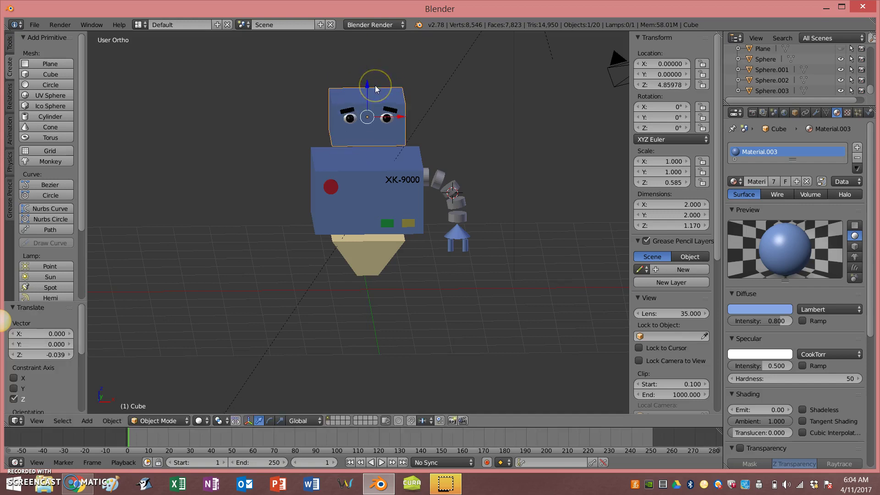
key("ctrl+z")
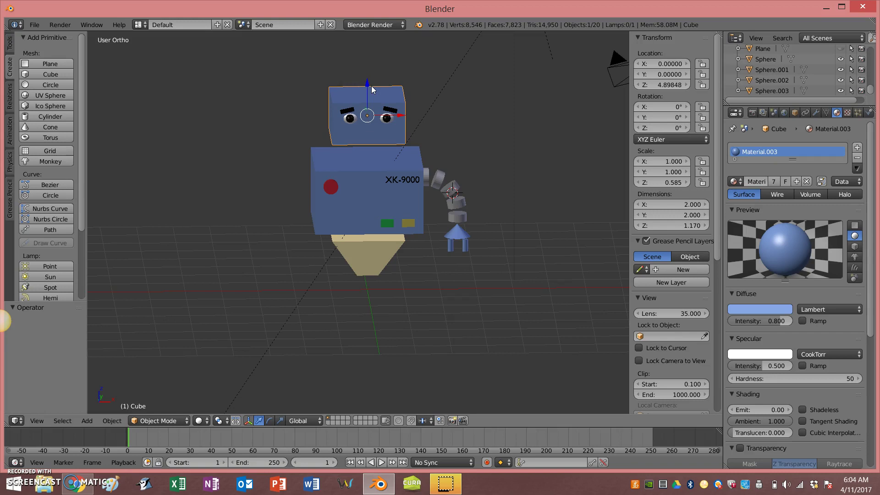
right_click(373, 96)
mouse_move(431, 131)
middle_mouse_down()
mouse_move(465, 148)
mouse_move(428, 149)
mouse_move(431, 123)
mouse_move(450, 137)
mouse_move(442, 141)
middle_mouse_up()
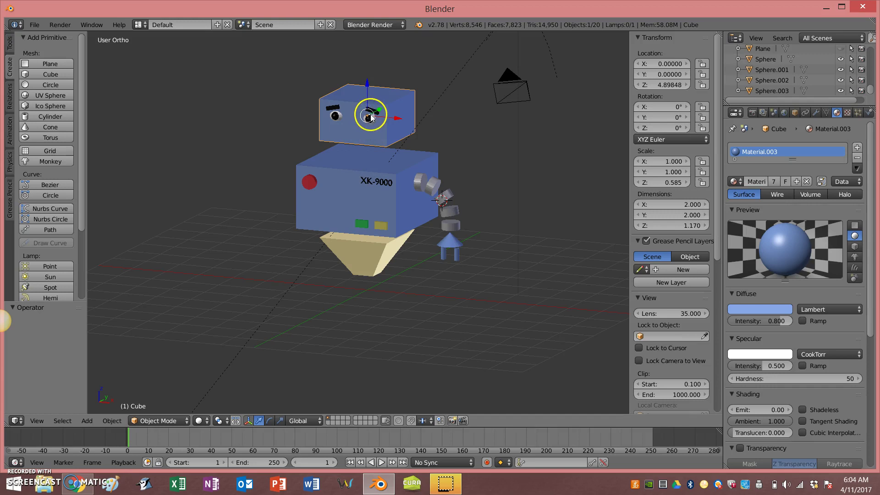
right_click(339, 207)
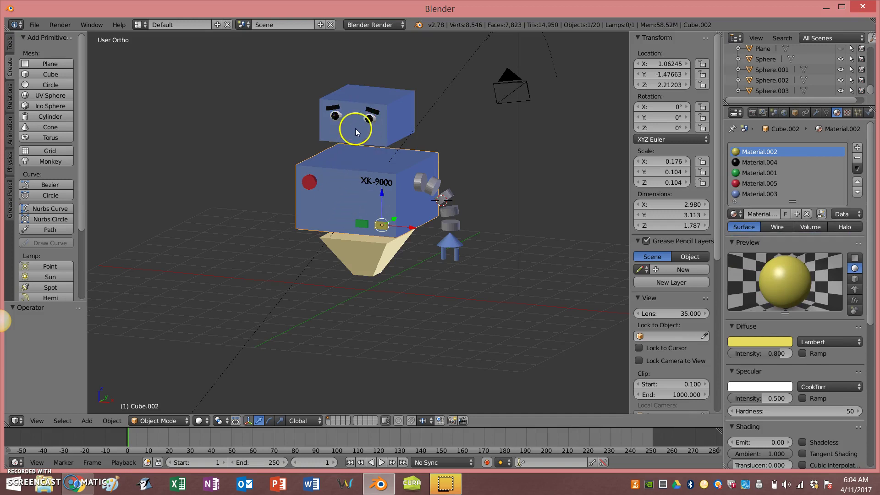
Parent both eyebrows and both white eyeballs to the robot's head using the Object parent type.
right_click(331, 106)
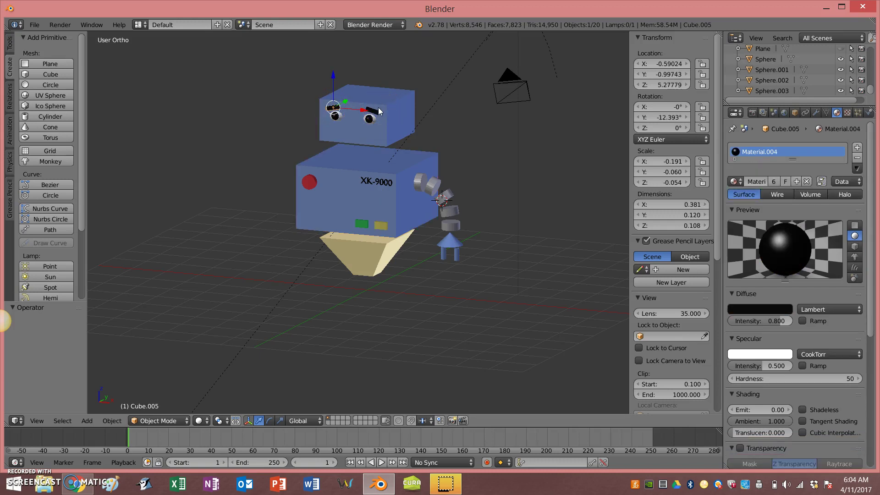
scroll(367, 110, "up", 4)
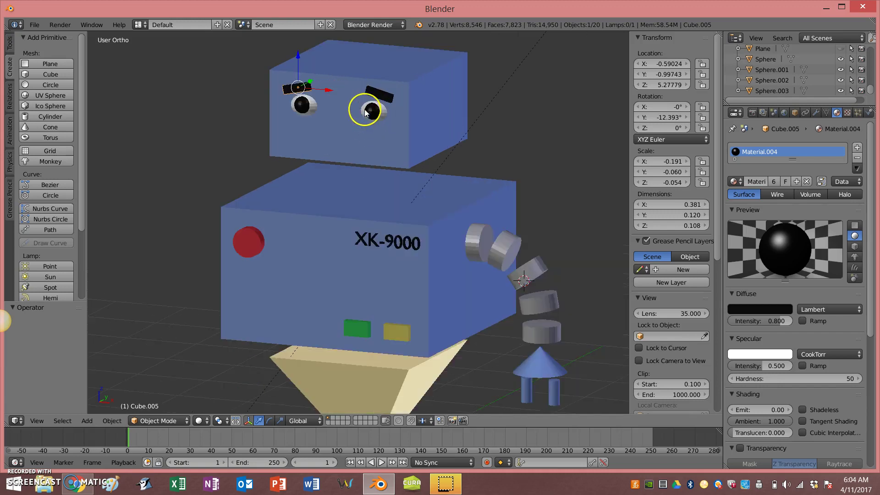
scroll(365, 110, "up", 1)
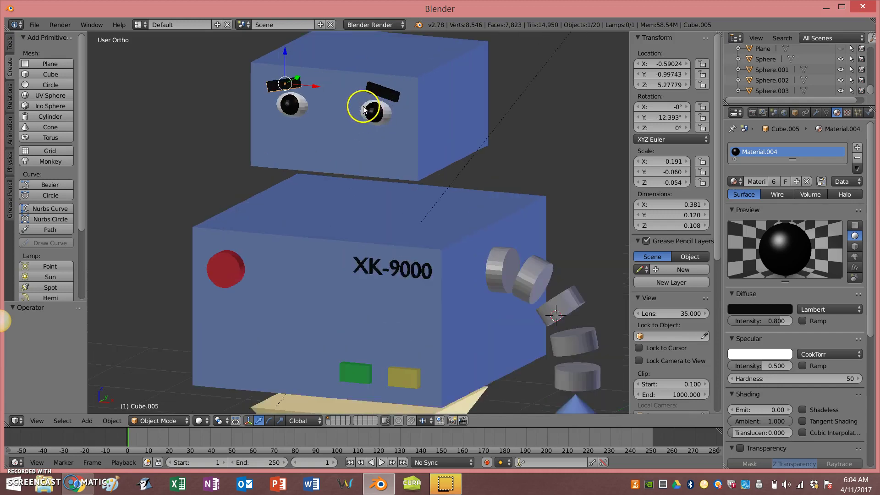
right_click(383, 91, "shift")
right_click(305, 105, "shift")
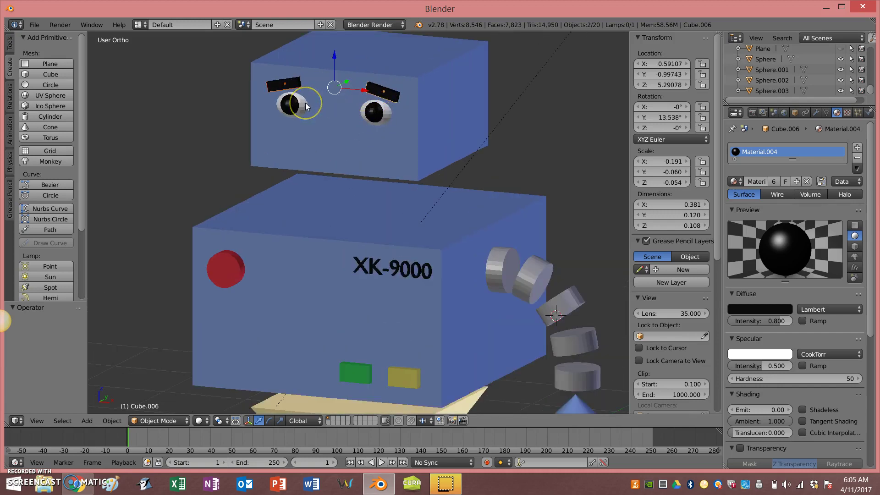
right_click(385, 115, "shift")
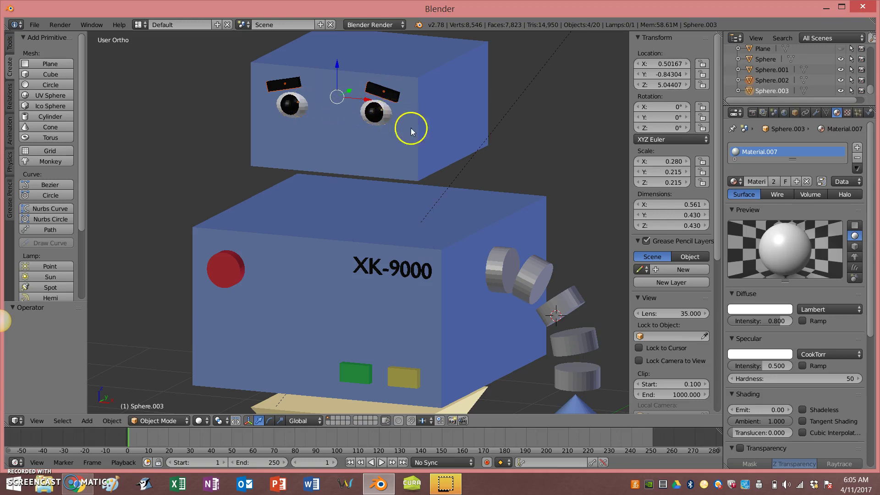
right_click(340, 145, "shift")
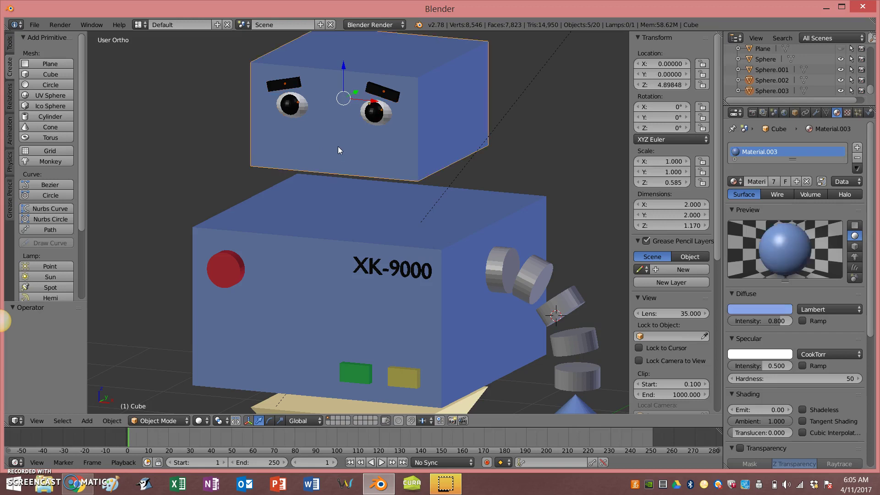
key("ctrl+p")
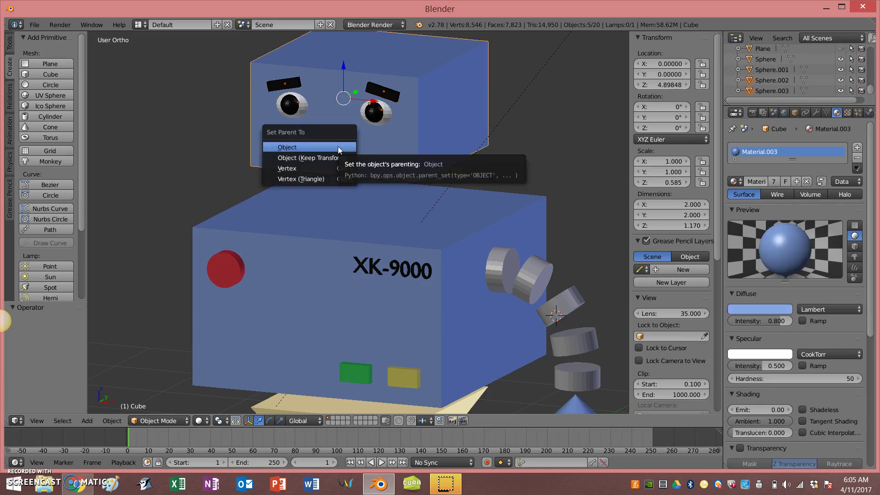
left_click(286, 145)
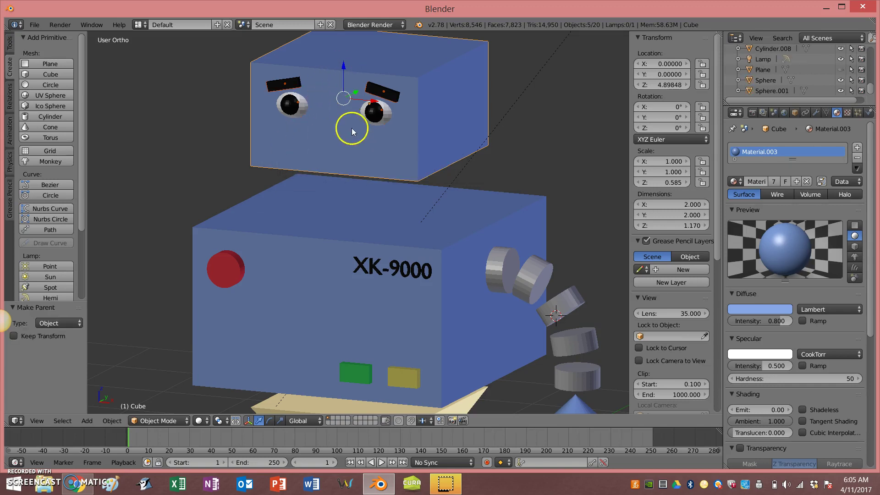
Select only the head and lower it about 0.083 along the Z axis to test the parenting.
right_click(318, 142)
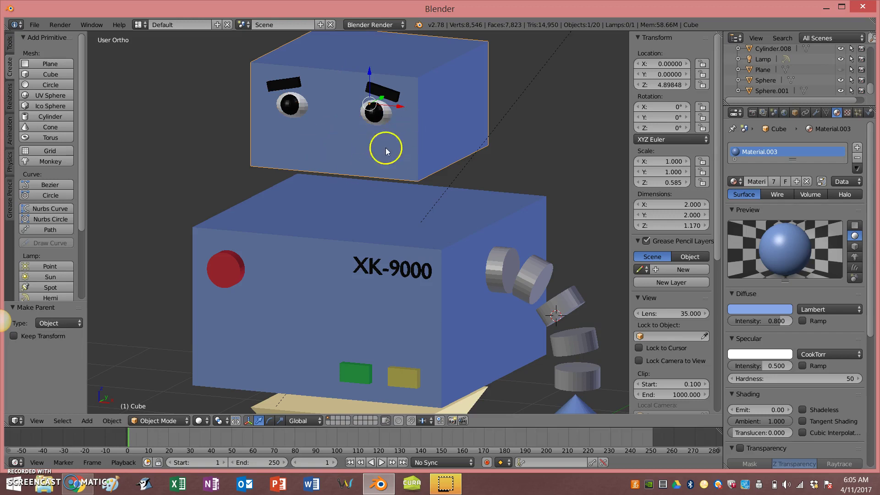
left_click_drag(362, 76, 384, 78)
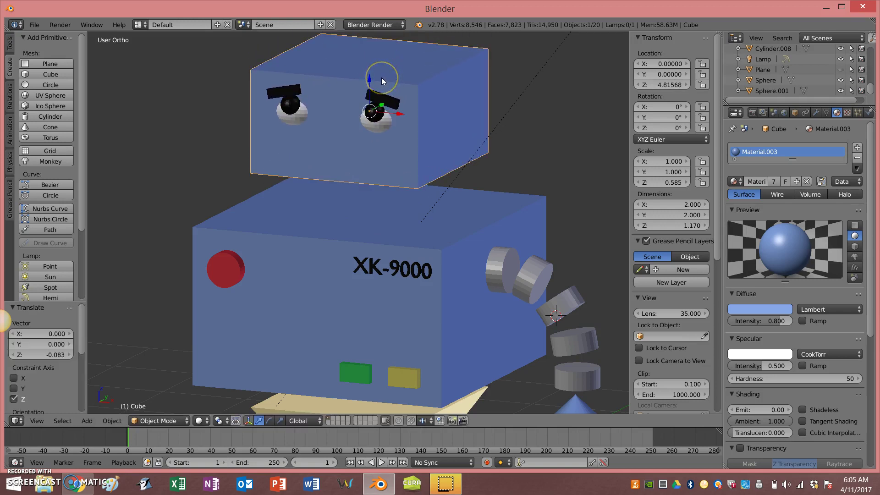
Undo the last head move and lower the head only about 0.005 along the Z axis.
key("ctrl+z")
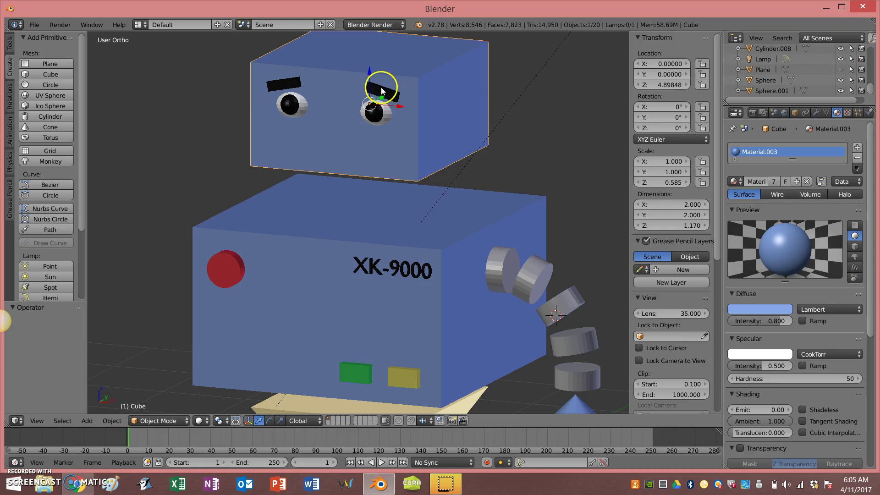
right_click(381, 89)
mouse_move(385, 63)
left_mouse_down()
mouse_move(393, 48)
mouse_move(374, 59)
mouse_move(371, 87)
mouse_move(372, 73)
left_mouse_up()
right_click(333, 115)
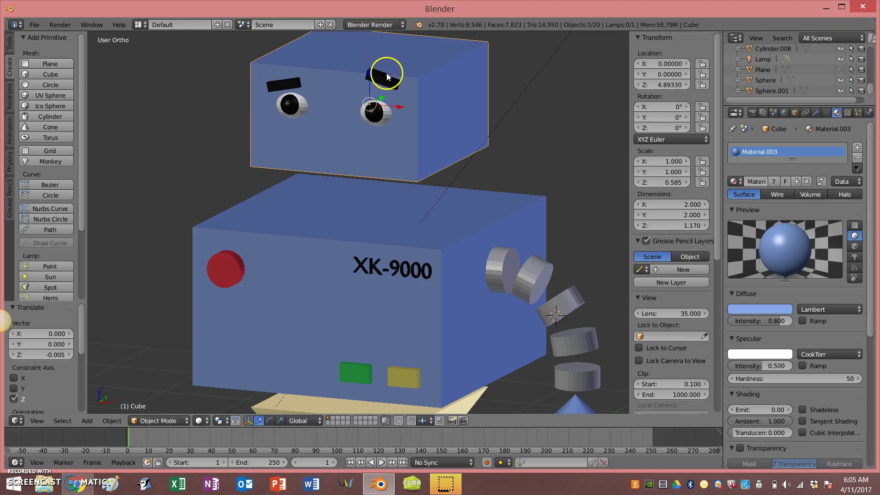
Parent each black pupil to its own white eyeball using the Object parent type.
right_click(377, 116)
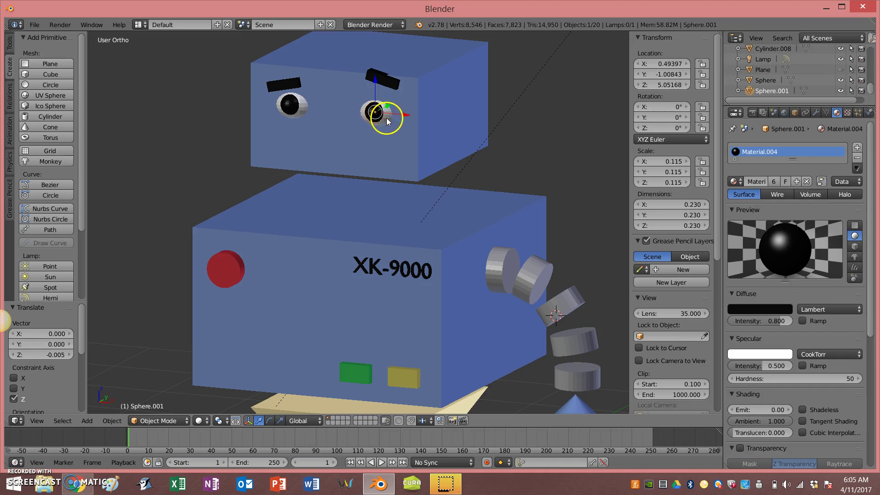
right_click(383, 119, "shift")
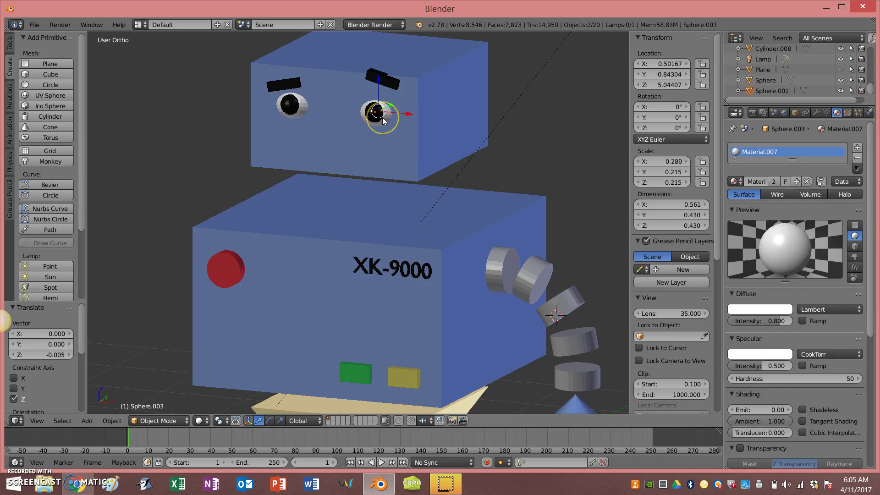
key("ctrl+p")
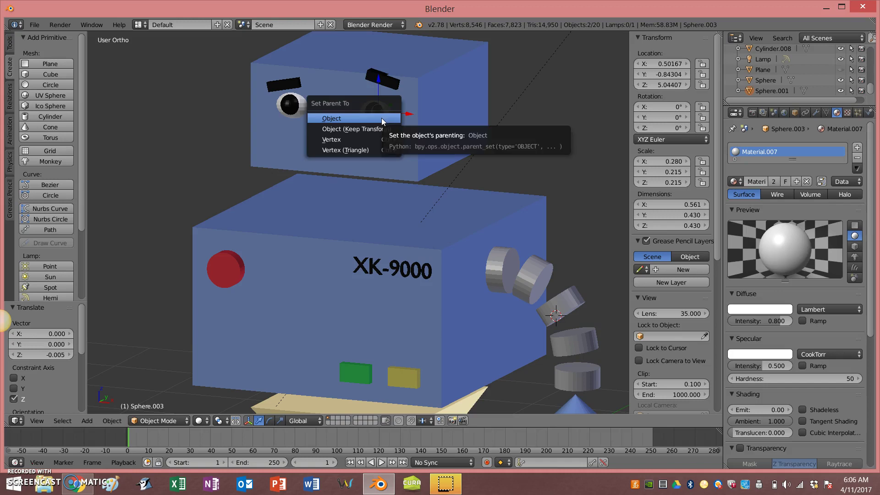
left_click(381, 118)
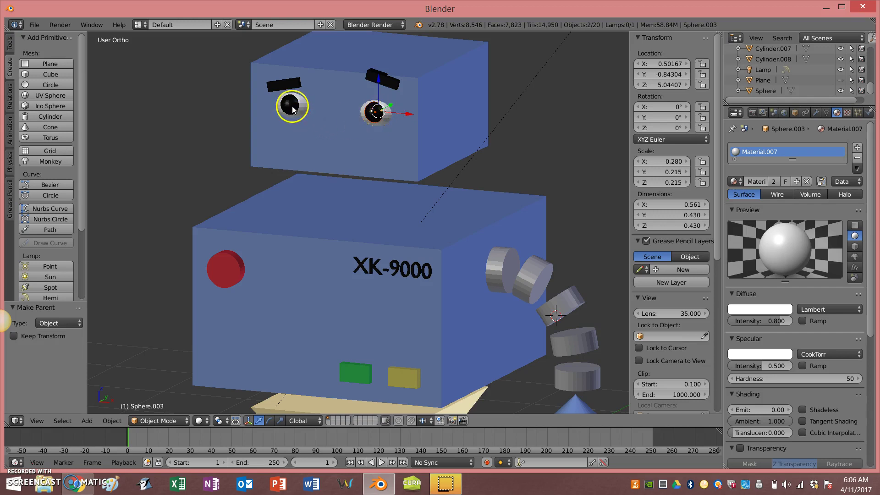
right_click(310, 117)
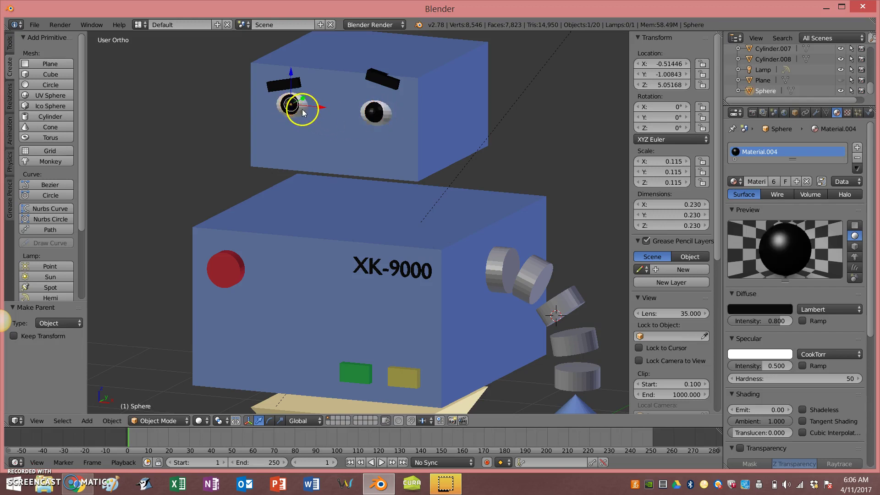
right_click(302, 109, "shift")
key("ctrl+p")
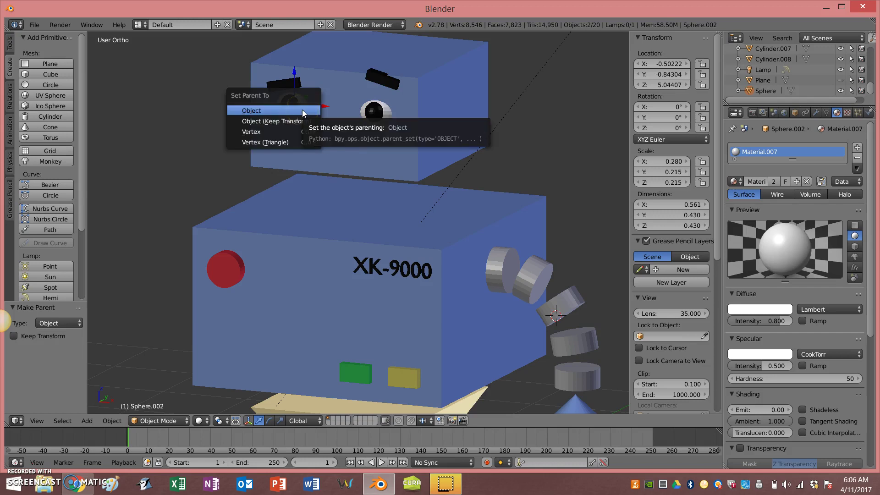
left_click(302, 111)
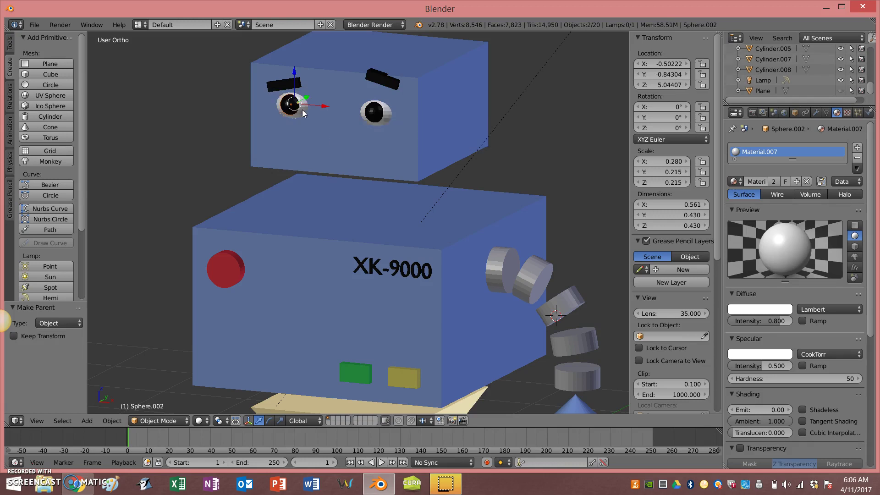
Try moving both pupils along the X axis without the eyeballs, and undo the move.
right_click(375, 114)
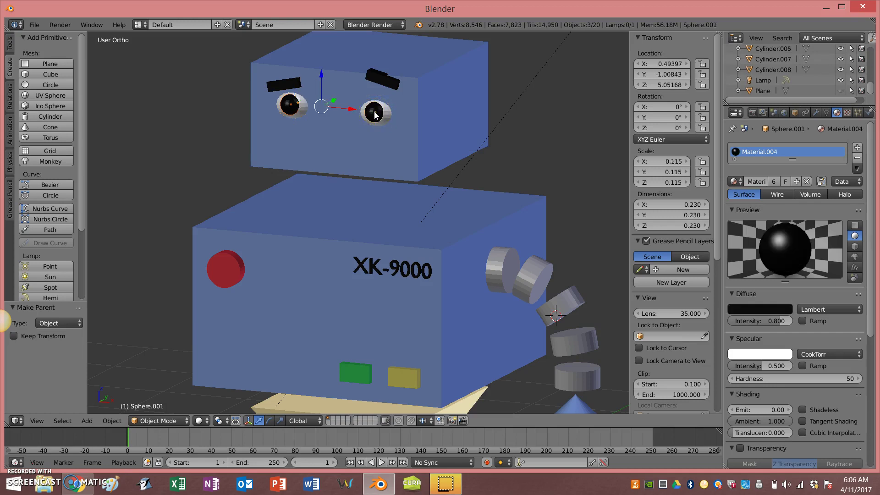
key("g")
key("x")
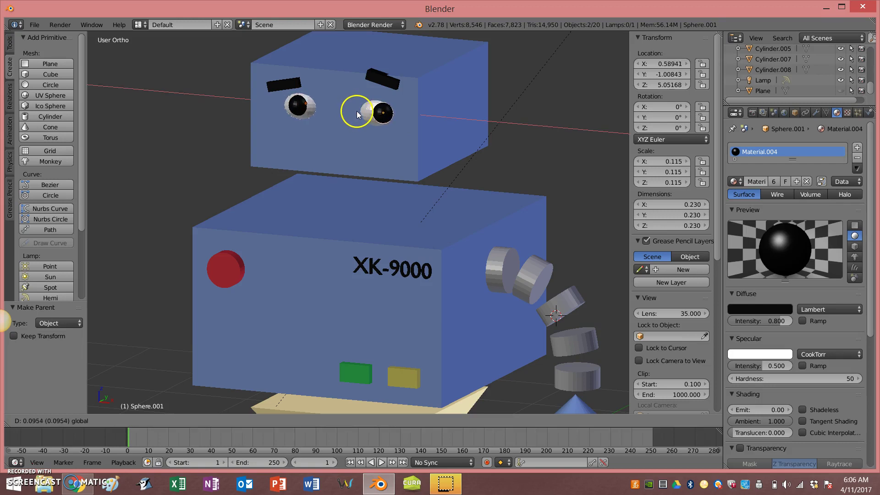
left_click(351, 109)
key("ctrl+z")
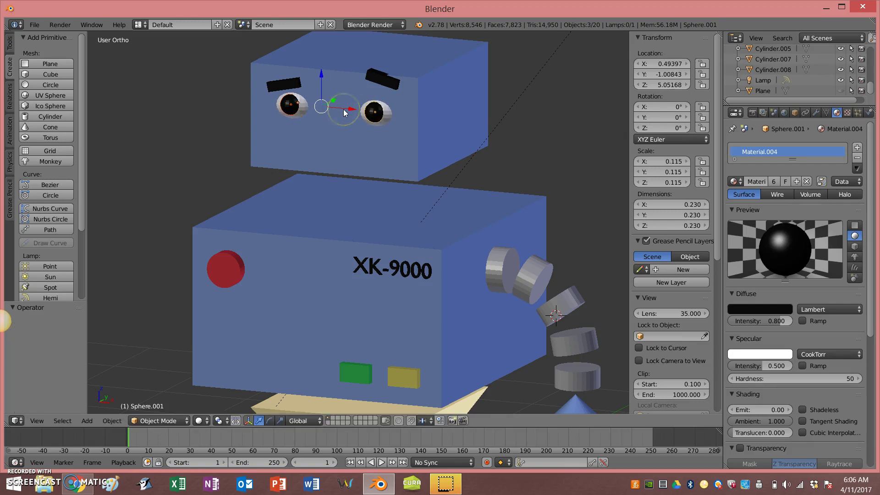
Select both pupils and move them about 0.027 along the X axis.
right_click(287, 106)
right_click(374, 114)
key("g")
key("x")
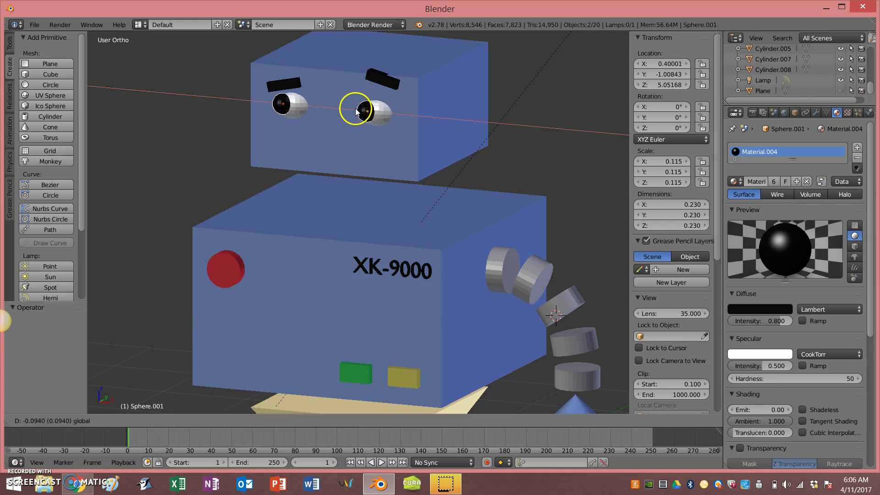
left_click(365, 111)
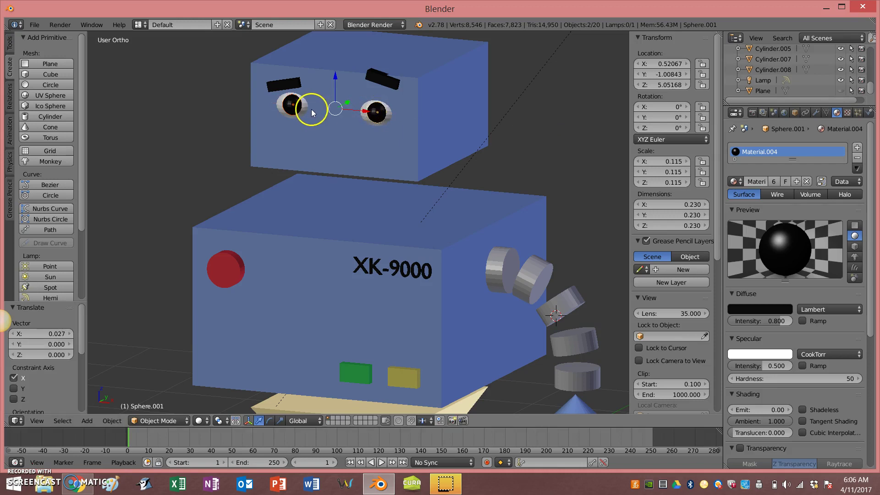
Select both white eyeballs and move them about -0.012 along the X axis to test the pupil parenting.
right_click(306, 108)
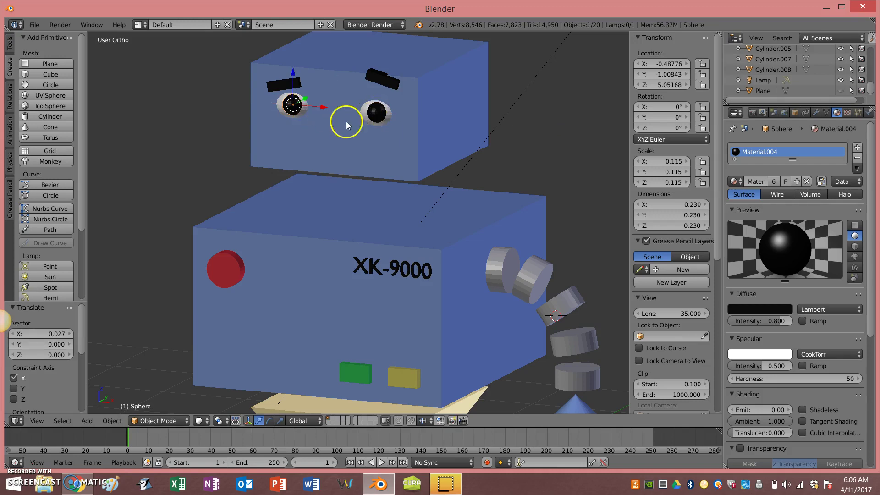
right_click(279, 108)
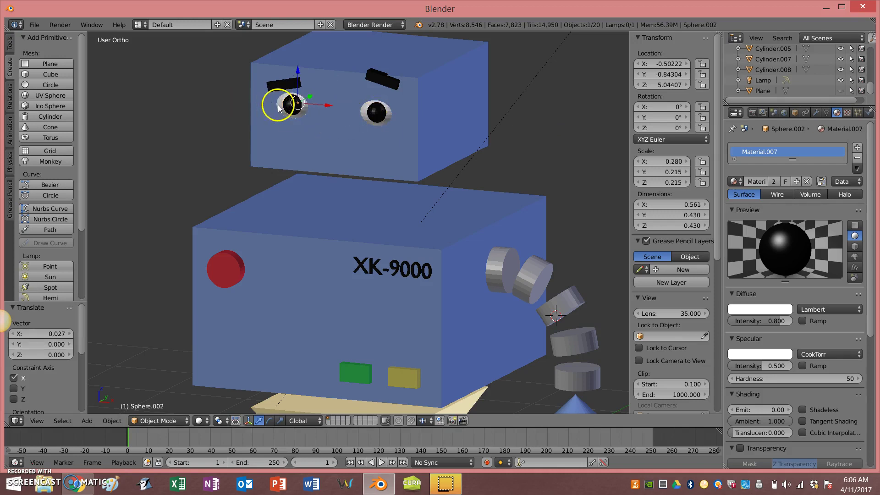
right_click(362, 114, "shift")
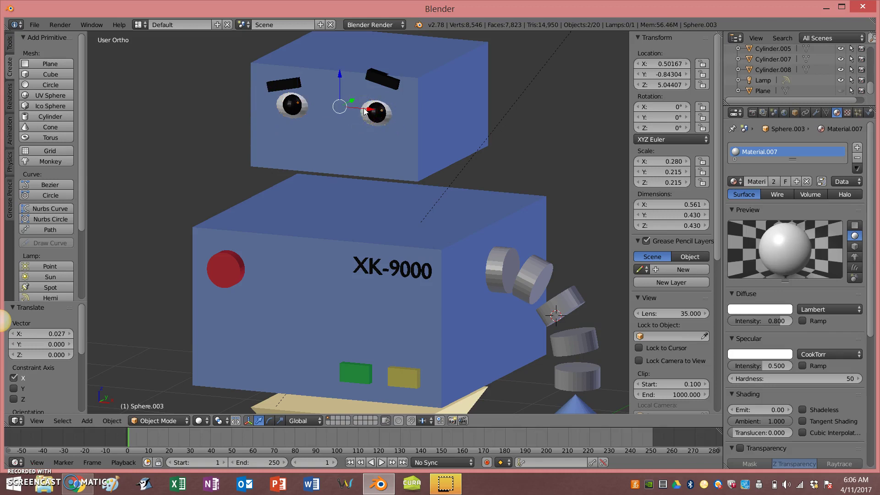
key("g")
key("x")
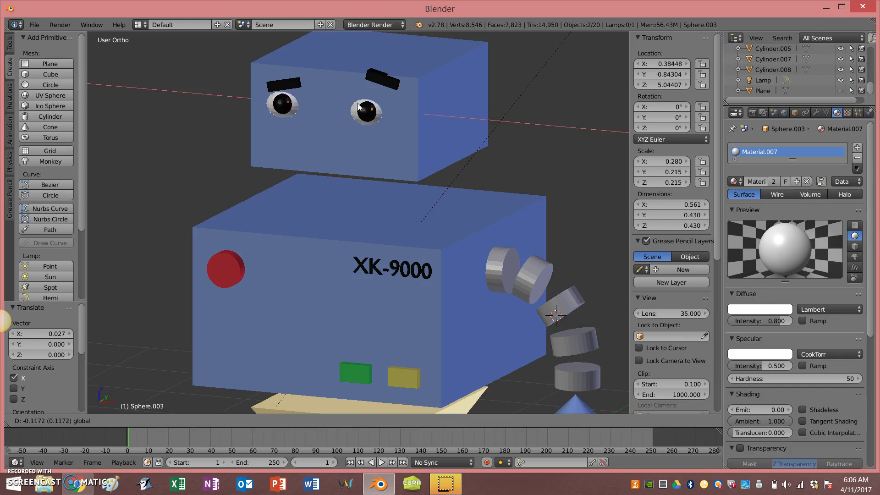
left_click(366, 106)
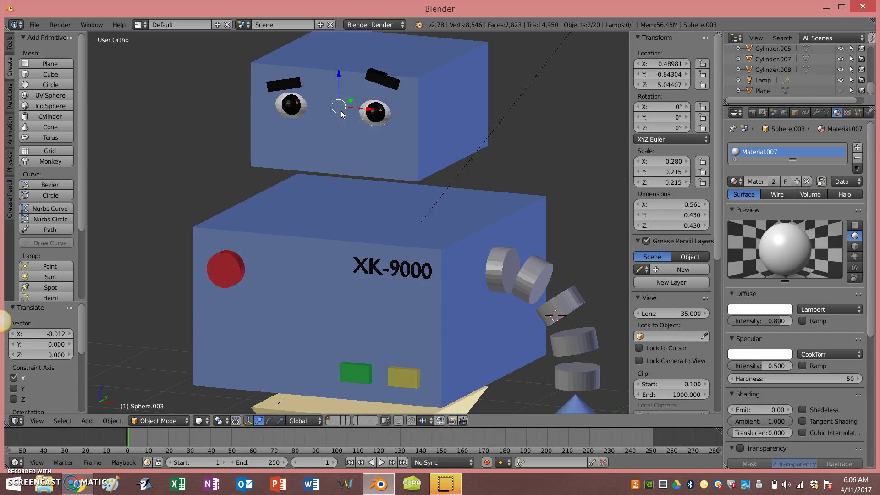
left_click(351, 135)
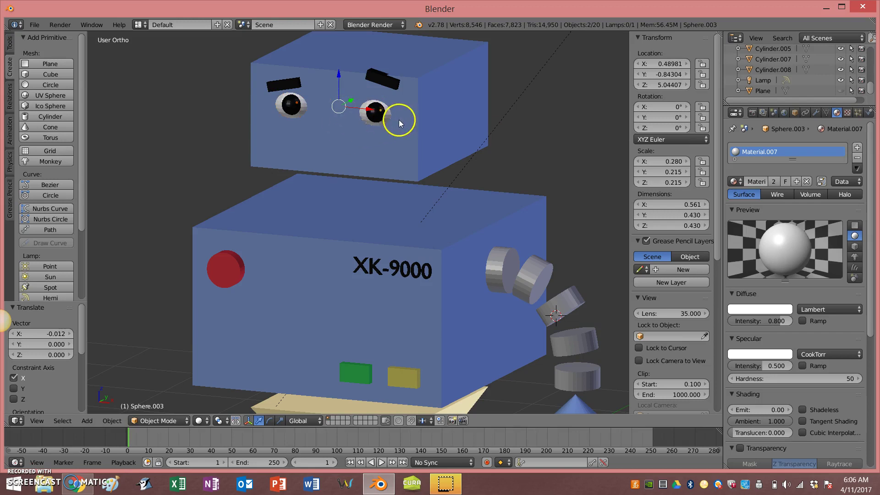
Lower the eyebrow on the arm side about 0.135 along the Z axis.
right_click(382, 79)
key("g")
key("z")
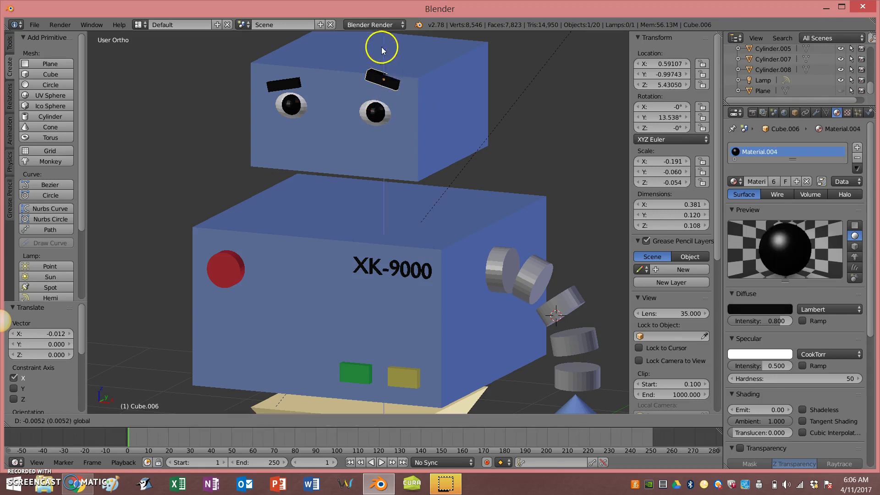
left_click(386, 59)
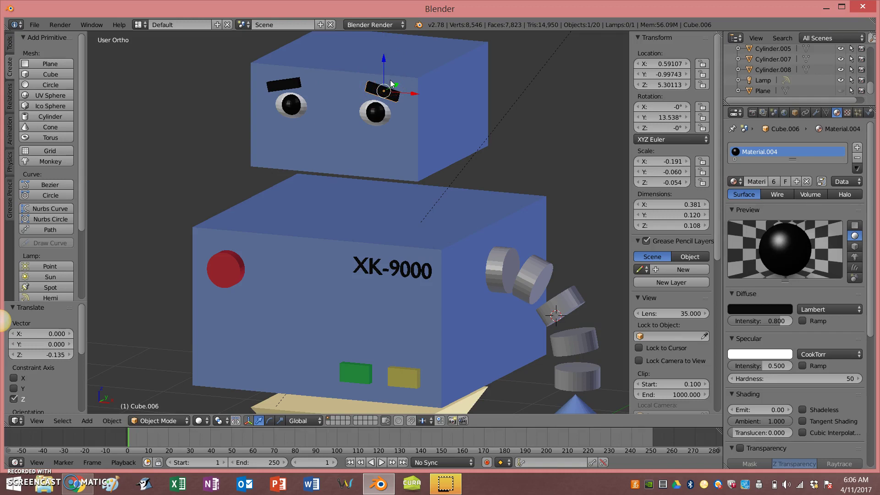
Try rotating the arm-side eyebrow about -35° in the angled view, and try rotating the other eyebrow.
key("r")
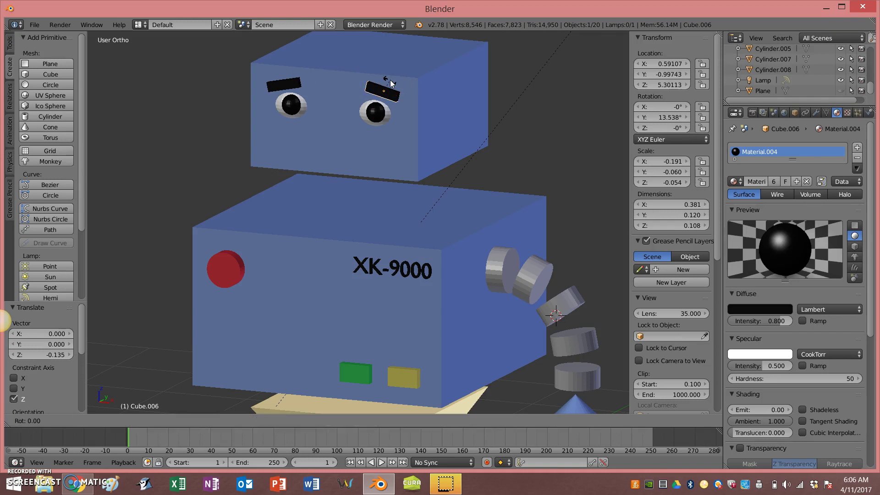
left_click_drag(391, 57, 380, 52)
right_click(287, 84)
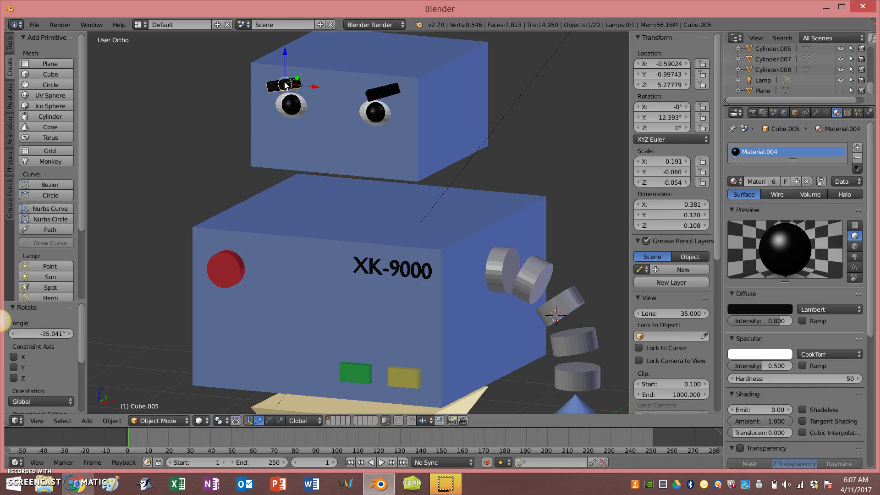
key("r")
left_click(263, 99)
left_click_drag(263, 99, 294, 85)
key("Escape")
In front view, undo the last eyebrow rotation and rotate the arm-side eyebrow about -30° and the other about 20.8°.
key("KP_1")
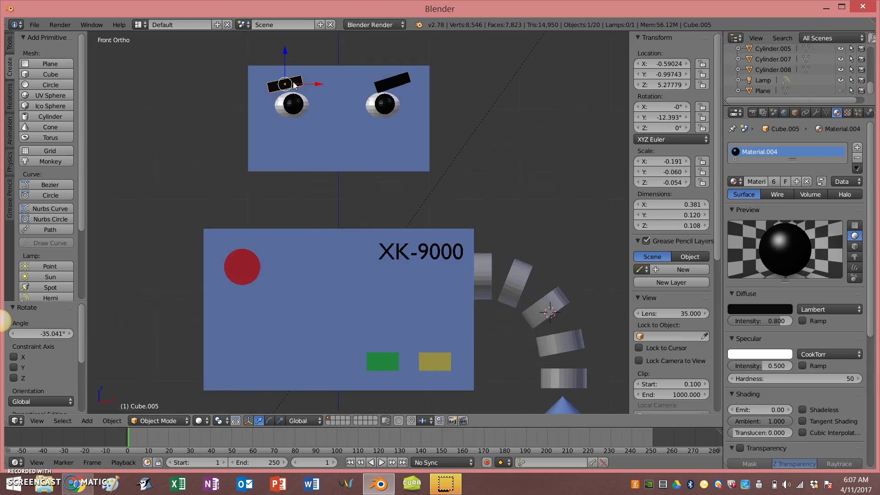
key("ctrl+z")
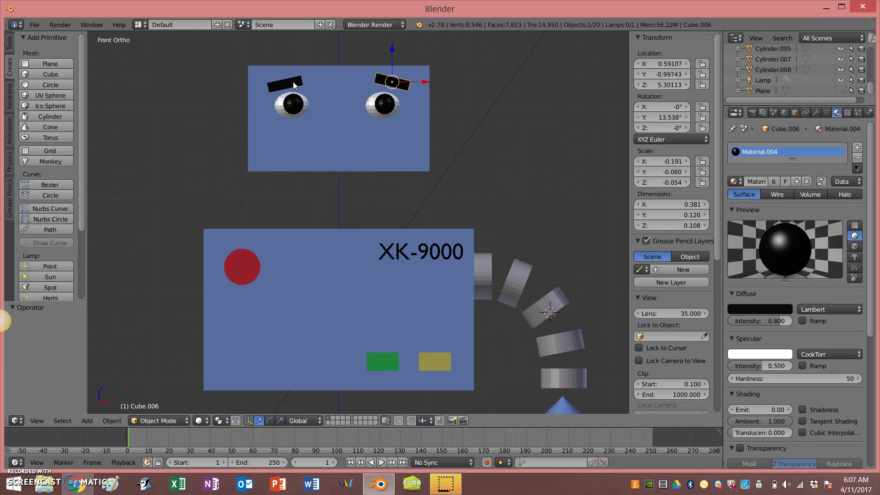
key("r")
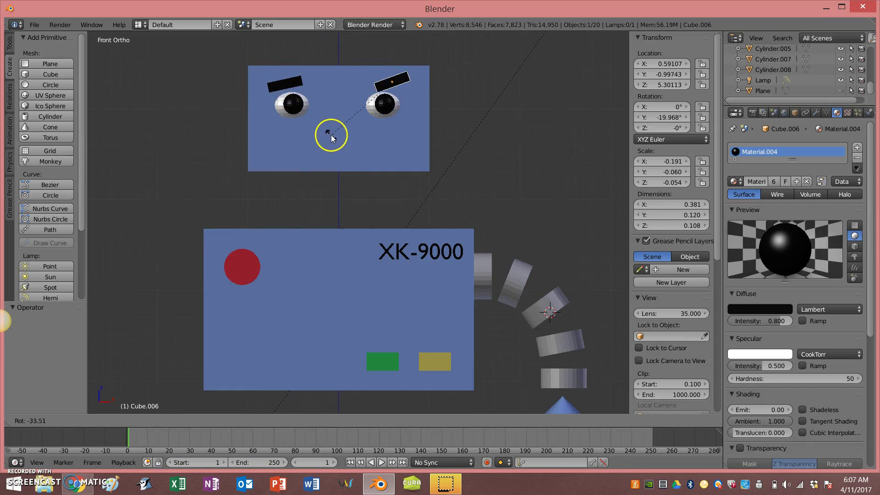
left_click(328, 131)
right_click(298, 85)
key("r")
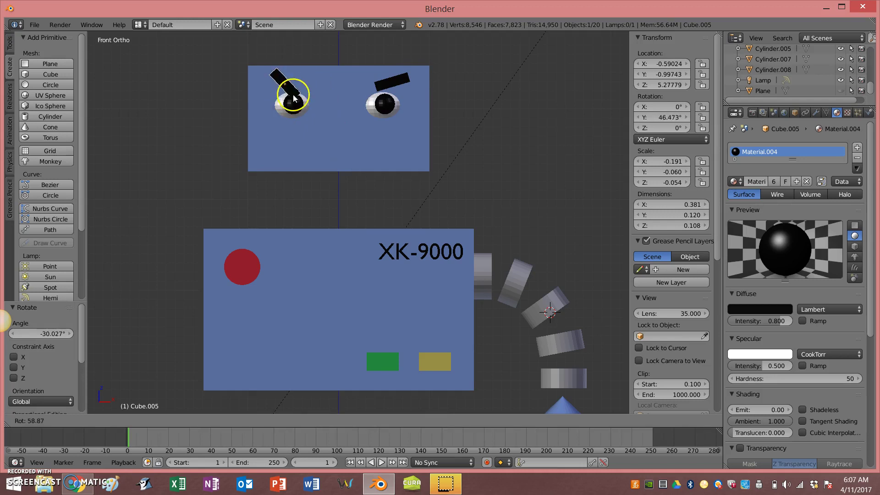
left_click(299, 86)
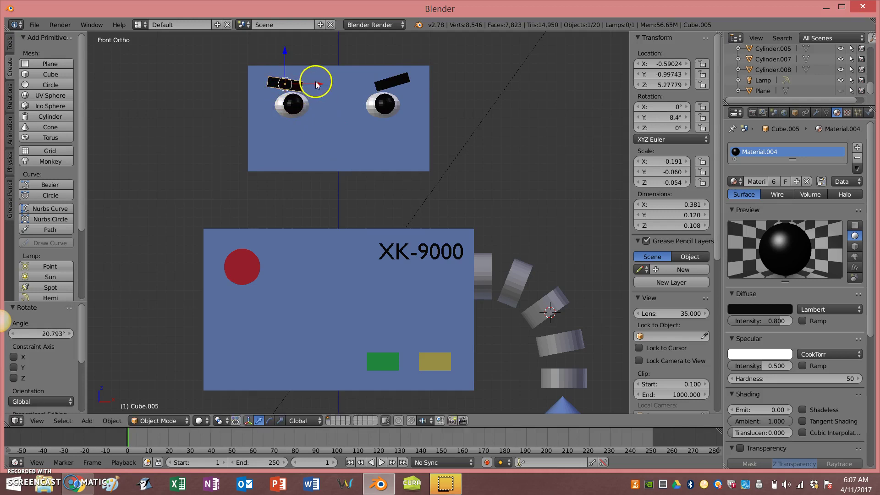
Move both eyebrows inward along the X axis, the red-button-side one about 0.152 and the arm-side one about -0.136.
left_click_drag(317, 85, 331, 84)
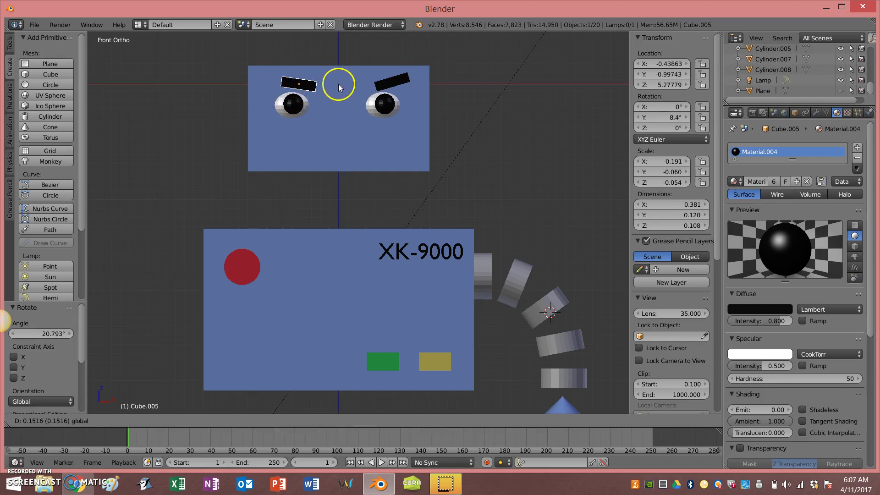
right_click(379, 86)
key("g")
key("x")
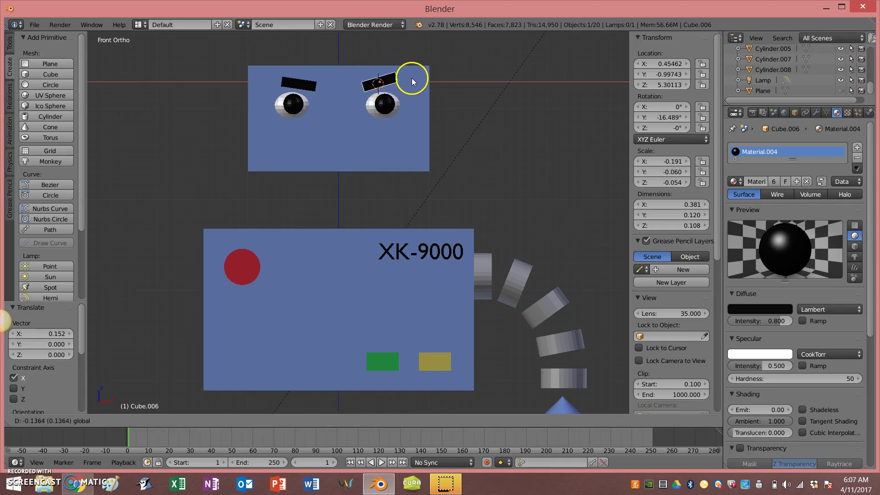
left_click(411, 78)
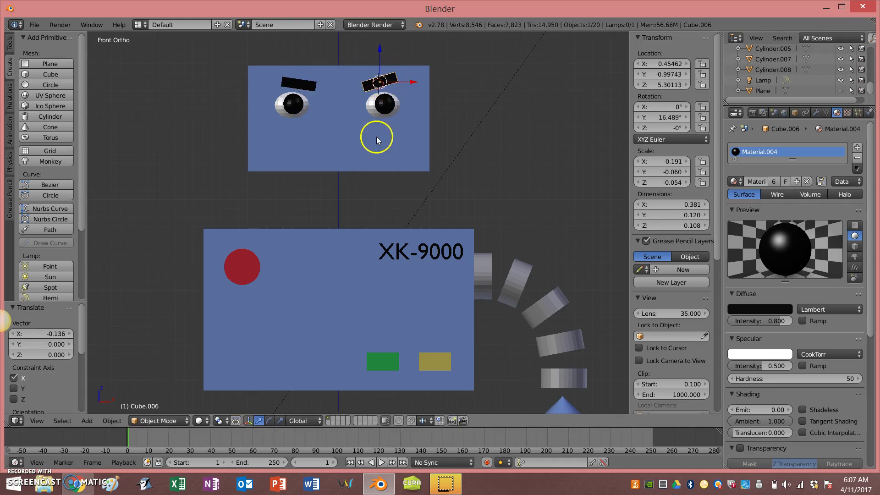
Select only the head and lower it about 0.131 along the Z axis to test the full face parenting.
right_click(372, 80)
right_click(307, 87)
right_click(338, 135)
key("g")
key("z")
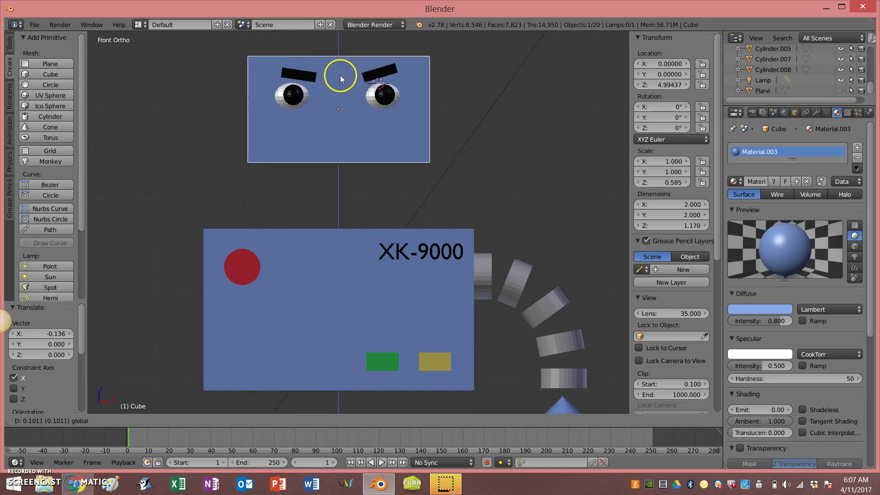
left_click(347, 97)
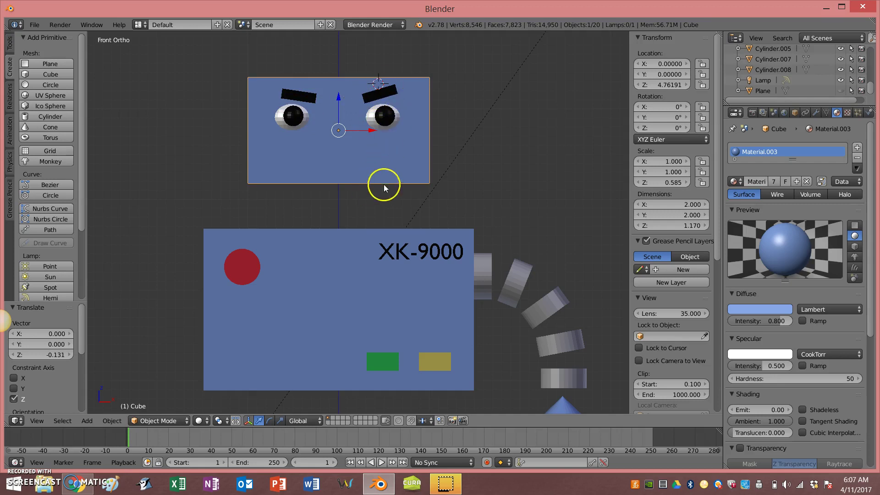
mouse_move(458, 175)
middle_mouse_down()
mouse_move(455, 192)
mouse_move(451, 178)
middle_mouse_up()
scroll(452, 177, "down", 3)
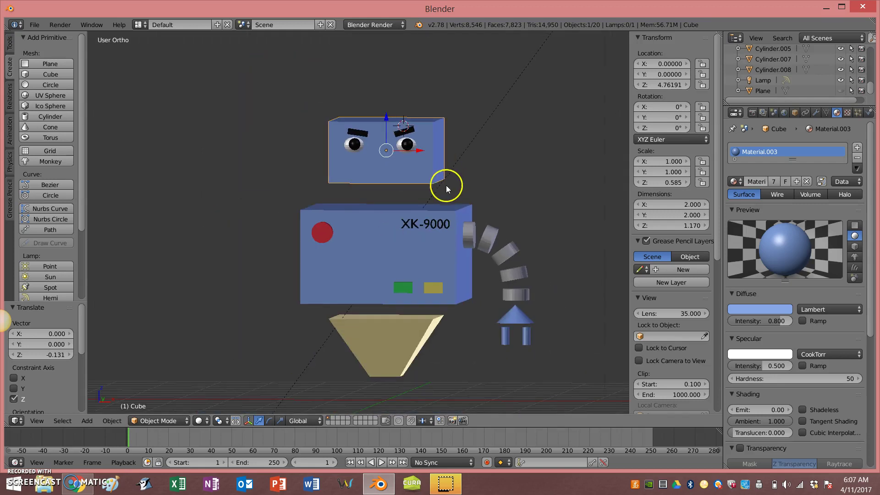
Select the robot's body and the second arm segment in turn to check which parts are joined.
right_click(368, 250)
right_click(369, 201)
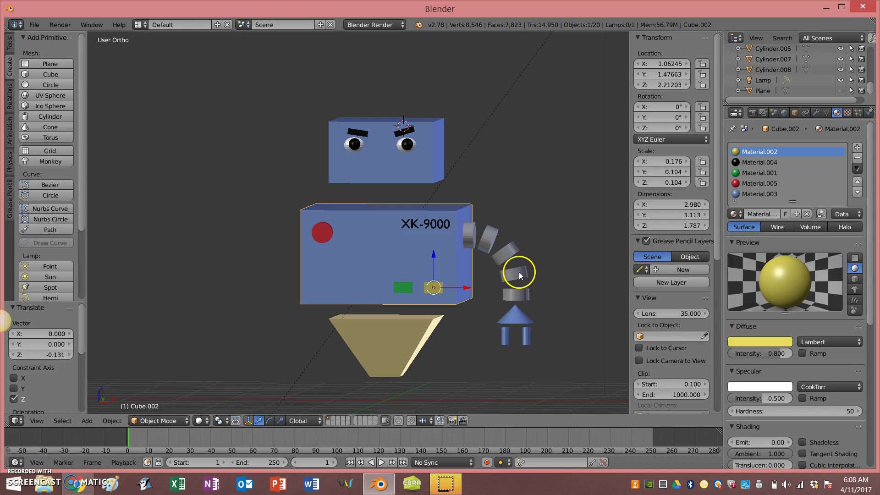
right_click(488, 242)
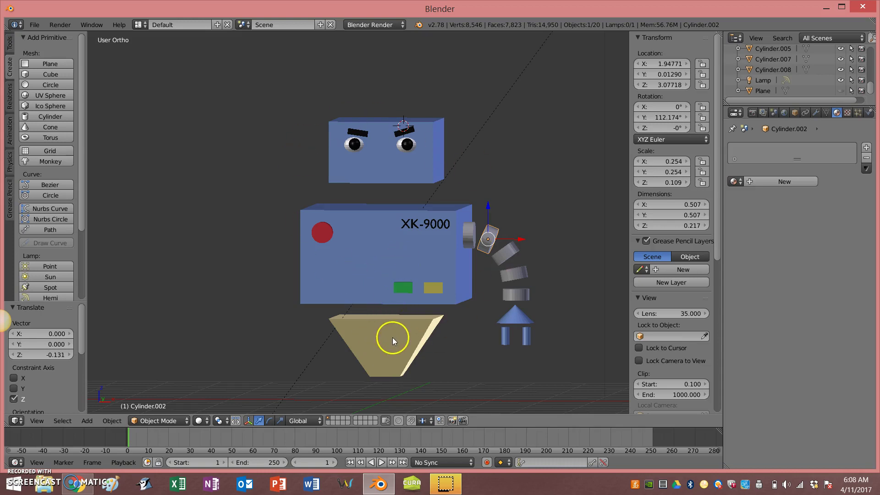
Select only the robot's tapered base and switch to the rotation manipulator.
middle_click_drag(488, 339, 411, 342)
right_click(433, 333)
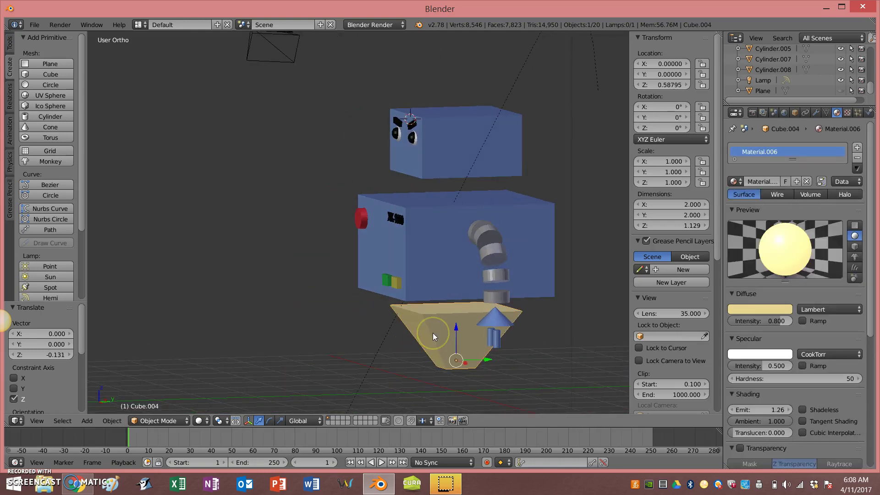
left_click(270, 420)
left_click(435, 388)
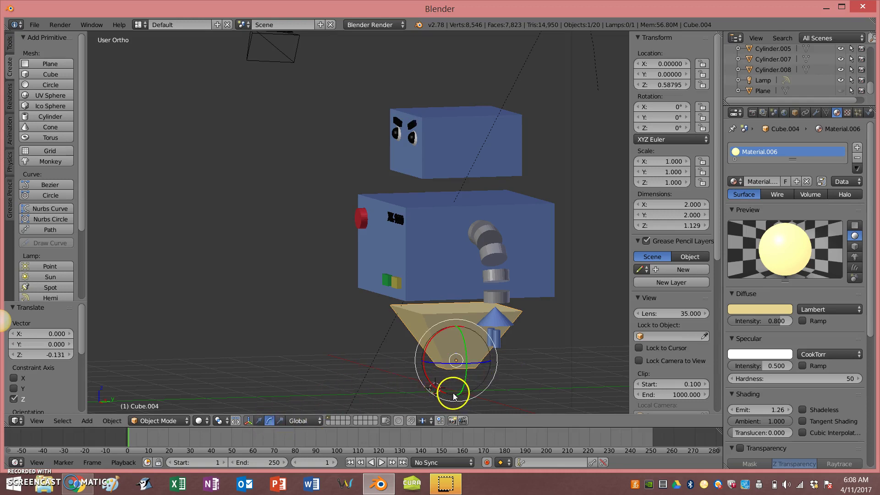
left_click(427, 379)
left_click(269, 366)
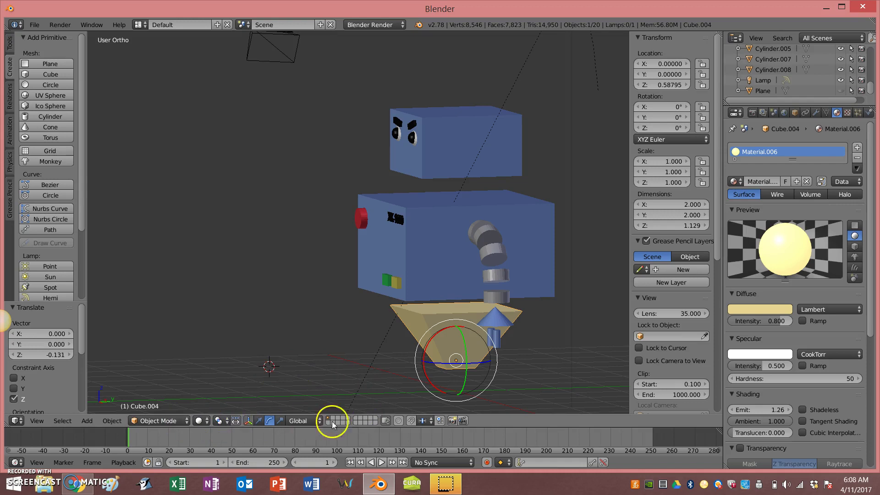
left_click(427, 378)
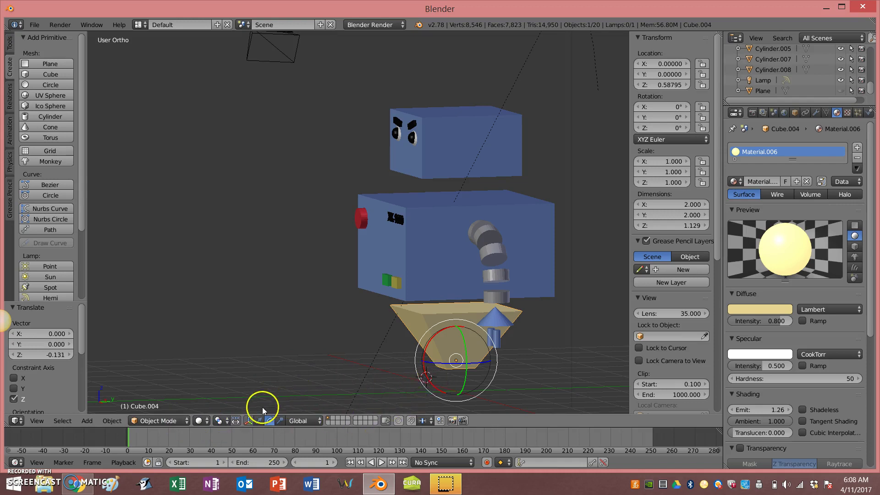
Try rotating the tapered base about -23.3° around the Y axis.
scroll(464, 350, "up", 4)
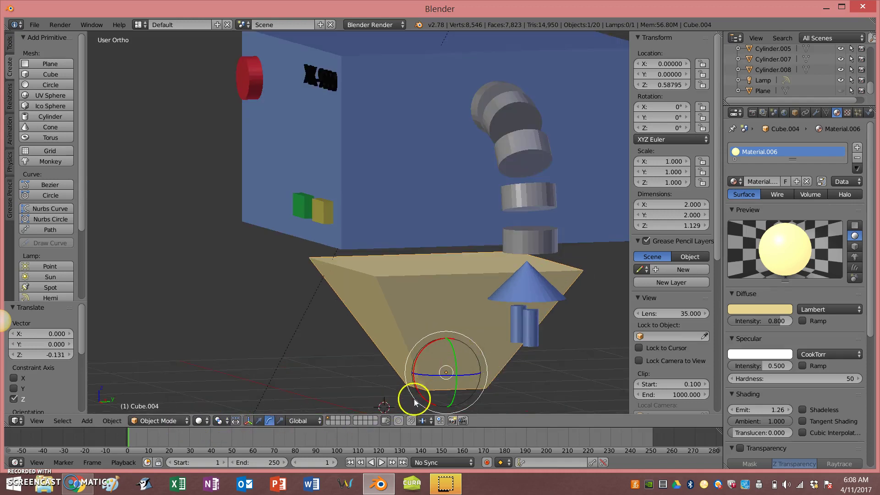
left_click(417, 357)
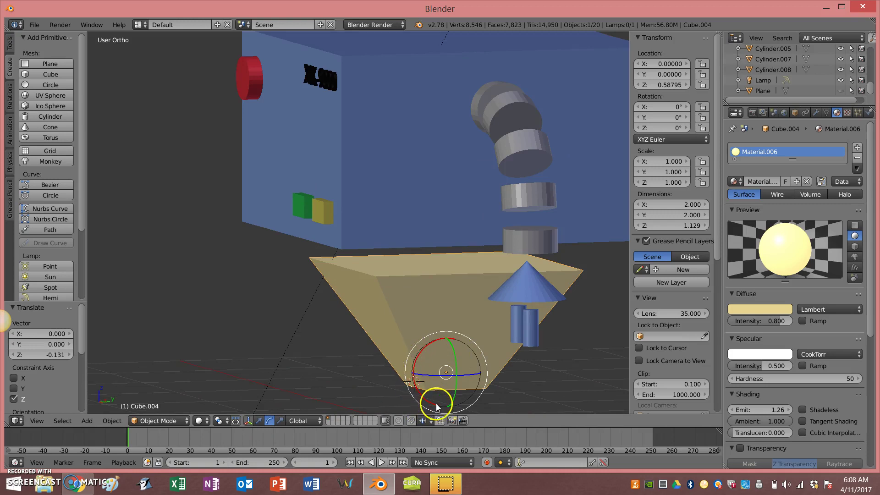
left_click_drag(444, 402, 455, 386)
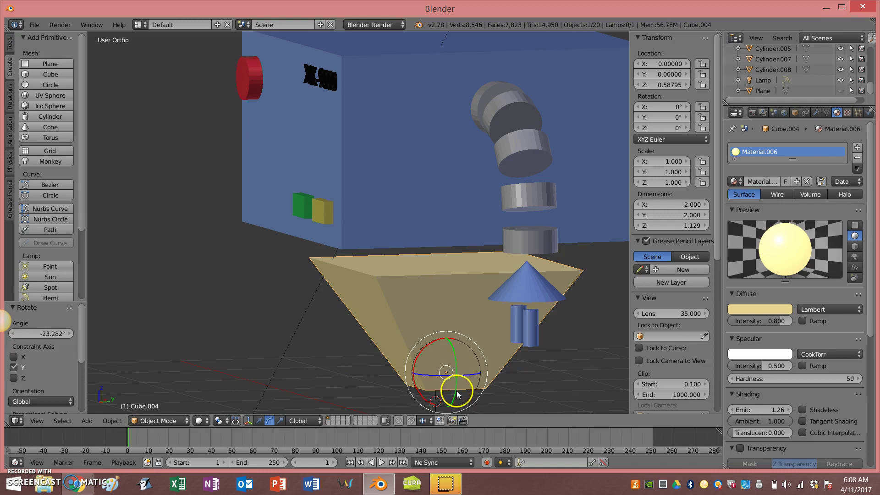
left_click(457, 389)
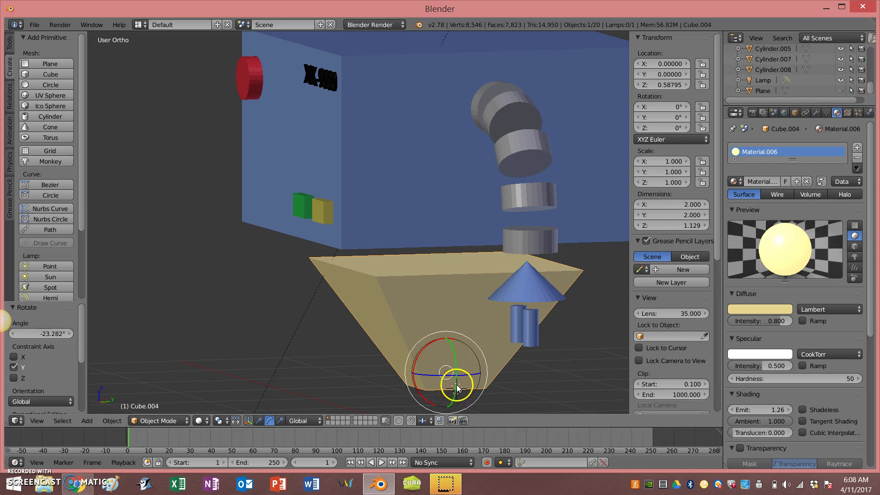
left_click(434, 339)
middle_click_drag(496, 345, 495, 346)
left_click(421, 395)
middle_click_drag(520, 367, 479, 356)
left_click(460, 352)
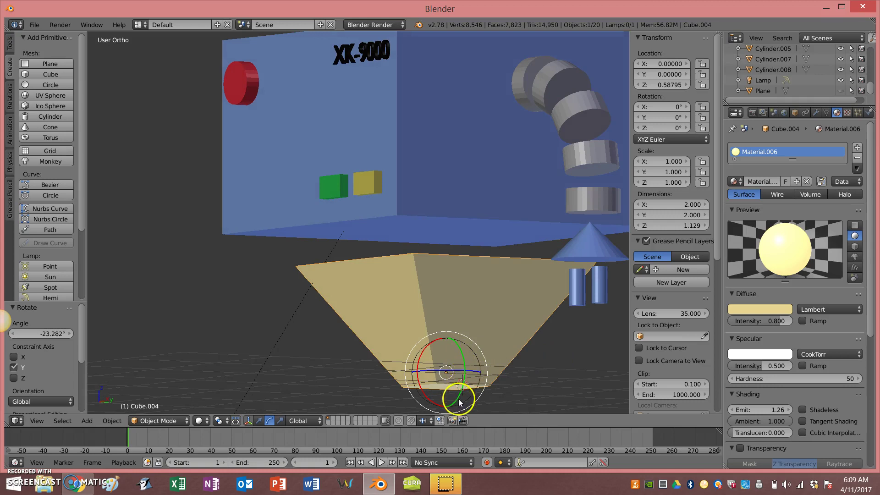
Examine the whole robot and the space around it from the front and from oblique angles.
middle_click_drag(548, 345, 574, 351)
scroll(574, 351, "down", 2)
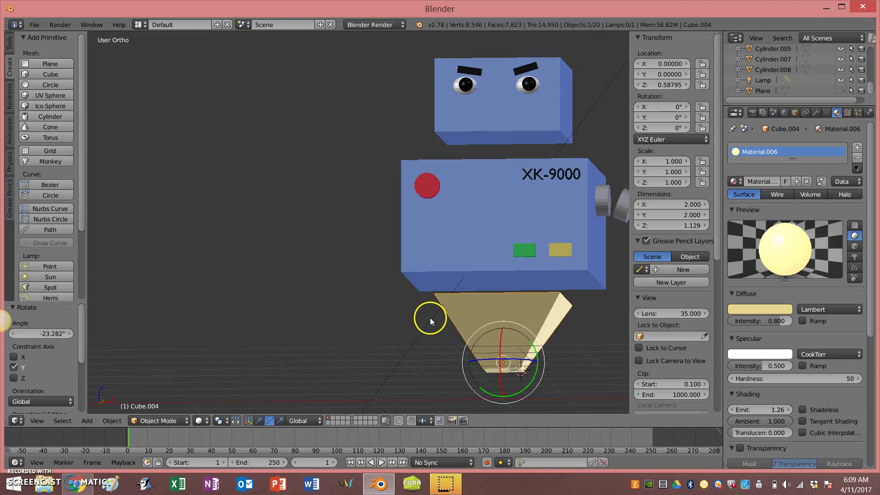
middle_click_drag(515, 229, 491, 254)
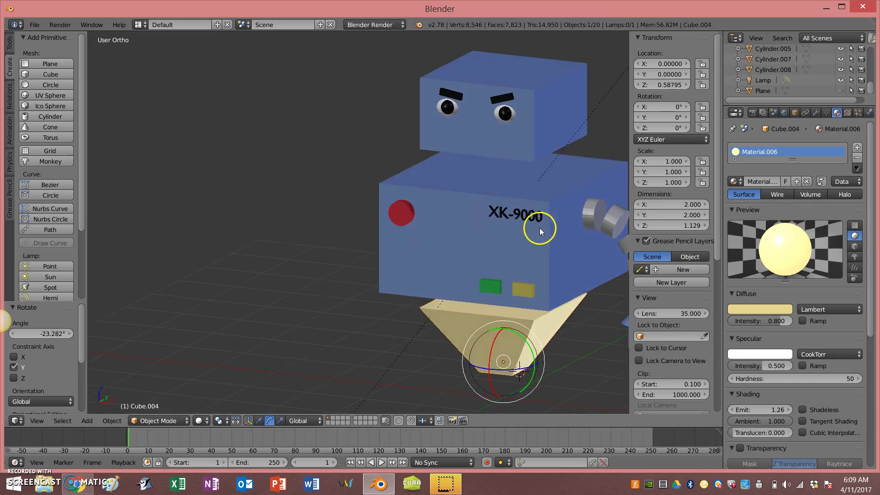
scroll(473, 236, "down", 3)
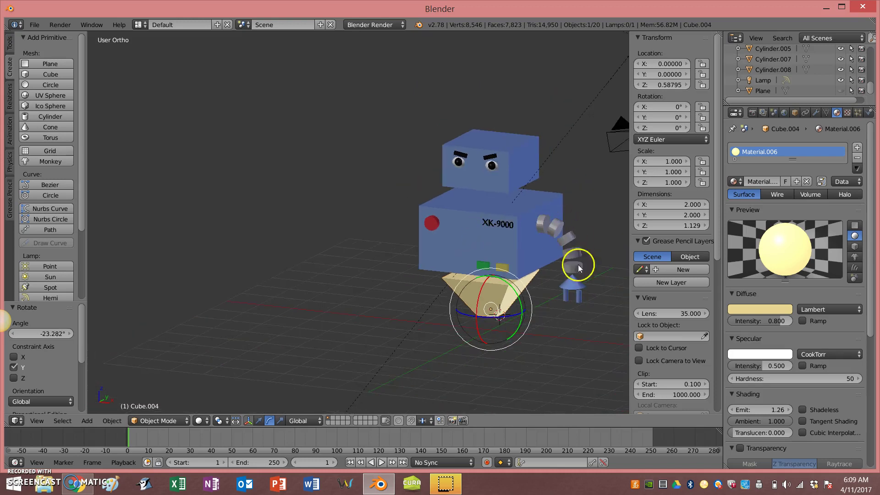
middle_click_drag(404, 246, 499, 161)
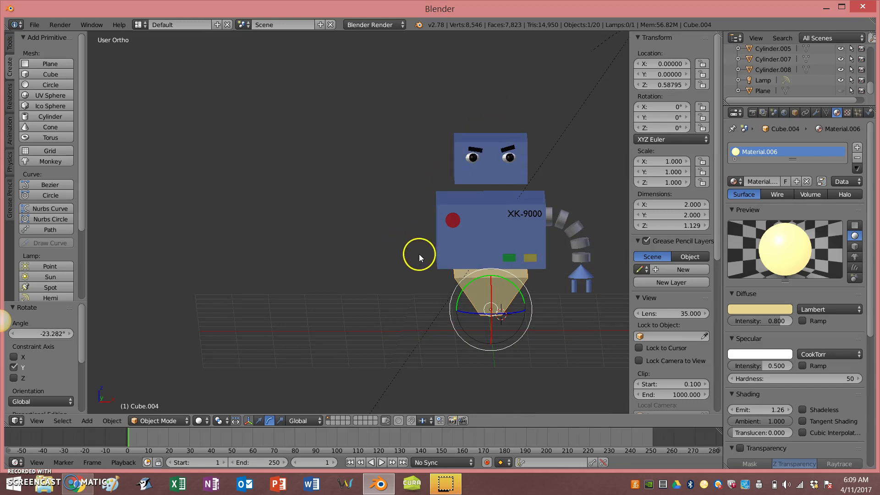
scroll(234, 337, "down", 5)
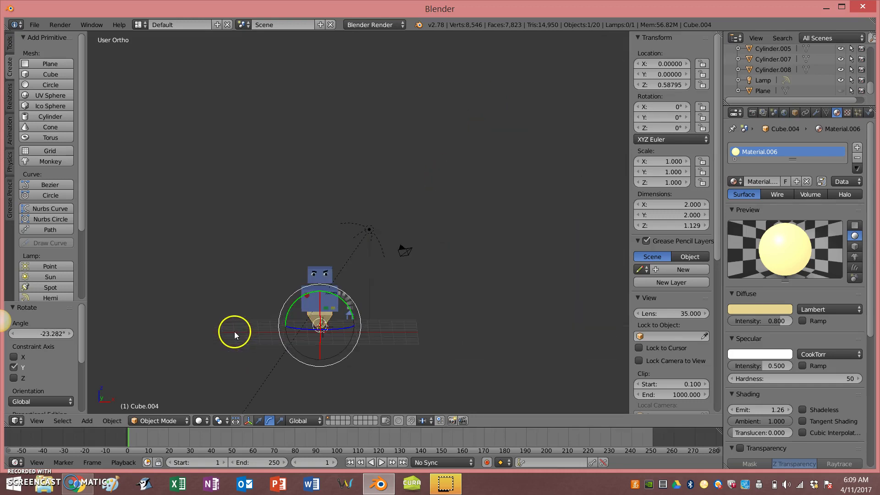
scroll(235, 331, "up", 4)
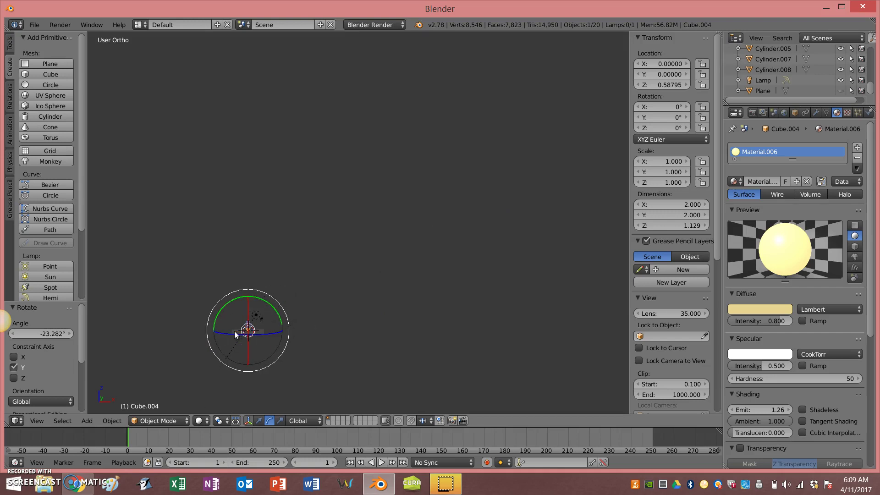
scroll(234, 331, "up", 4)
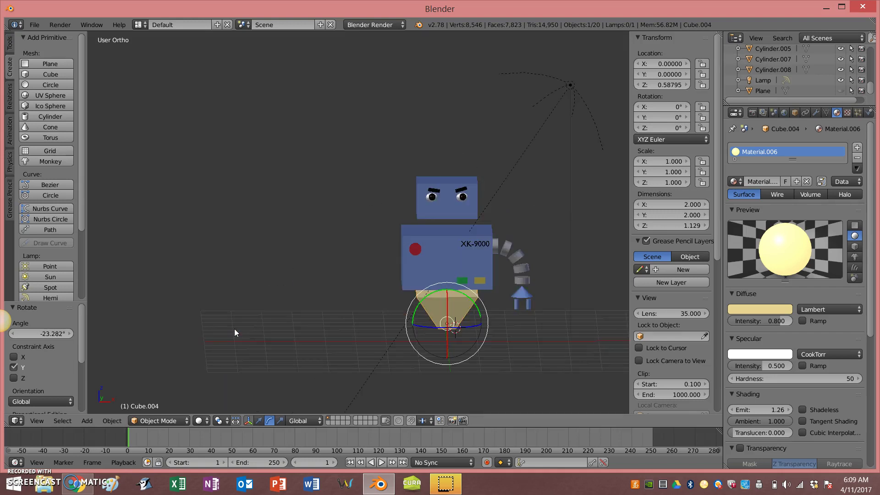
scroll(235, 329, "up", 3)
scroll(241, 323, "down", 2)
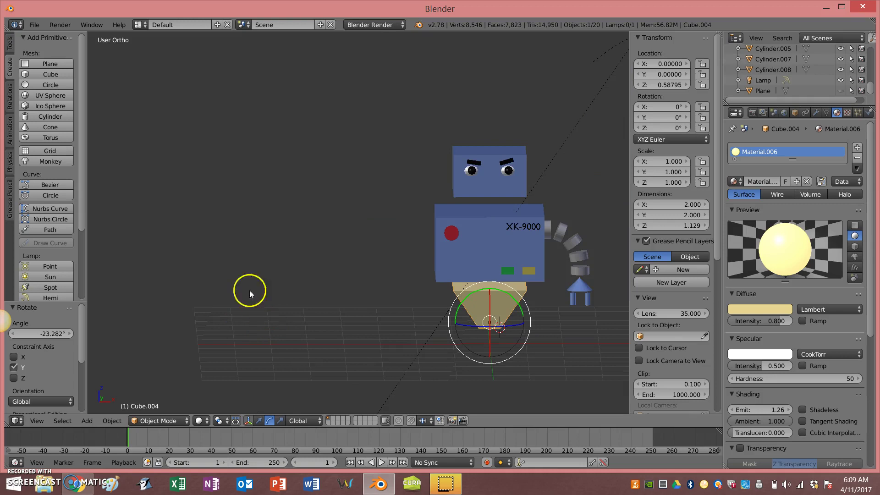
middle_click_drag(284, 295, 255, 280)
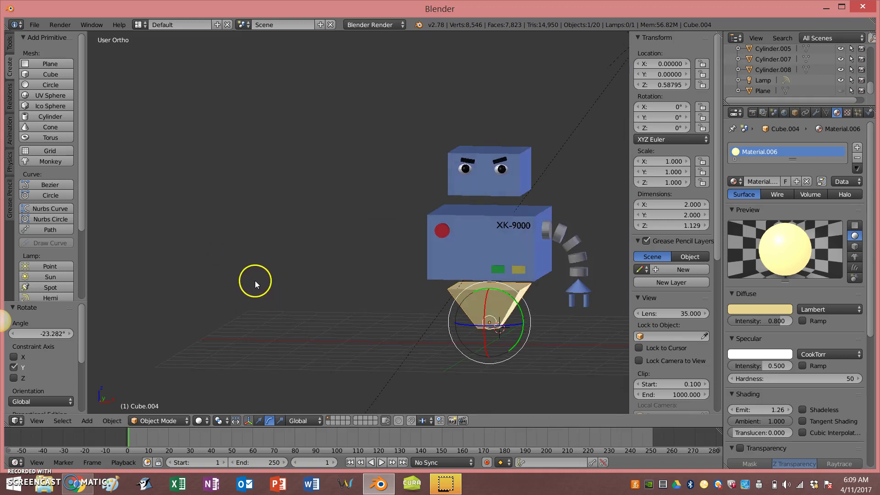
Add a plane at the robot's base and scale it uniformly by about -33.188 to form a ground surface.
left_click(63, 65)
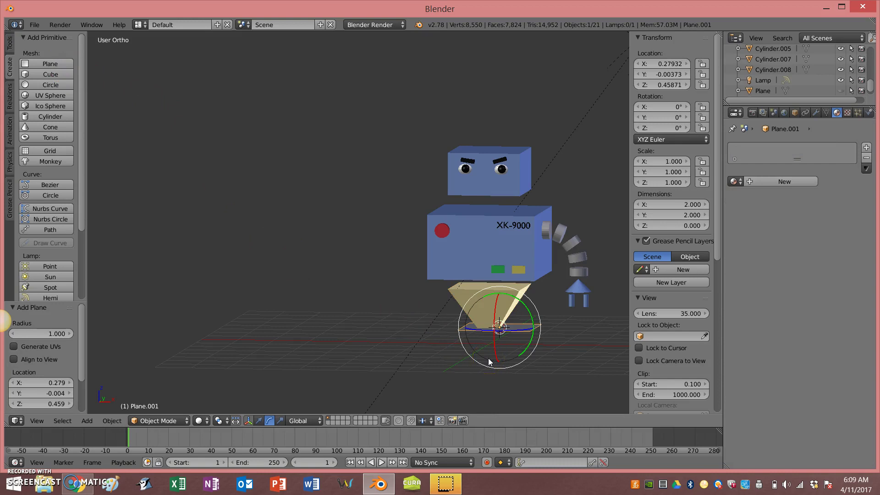
key("s")
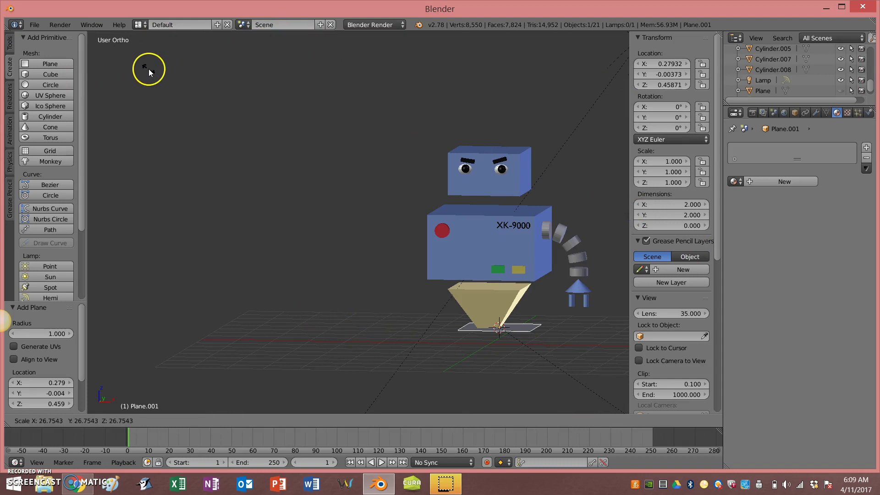
right_click(149, 87)
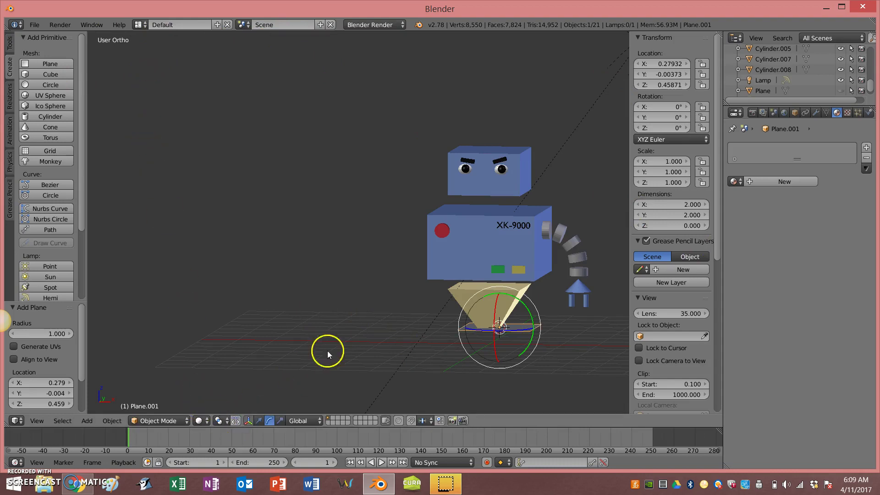
key("s")
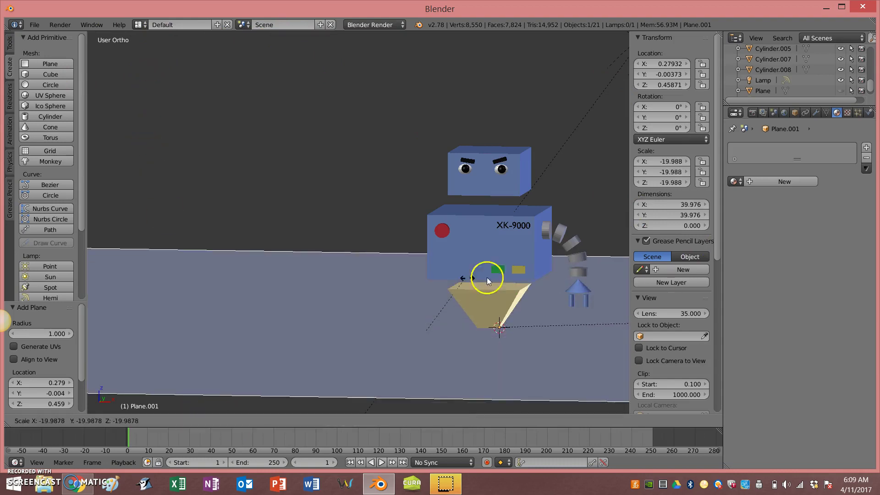
left_click(342, 293)
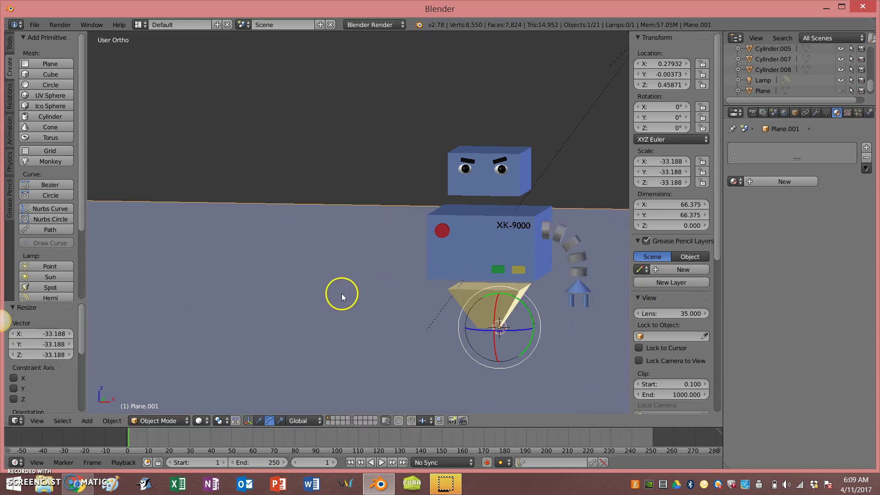
Subdivide the whole ground plane six times in edit mode and undo the last subdivision.
key("Tab")
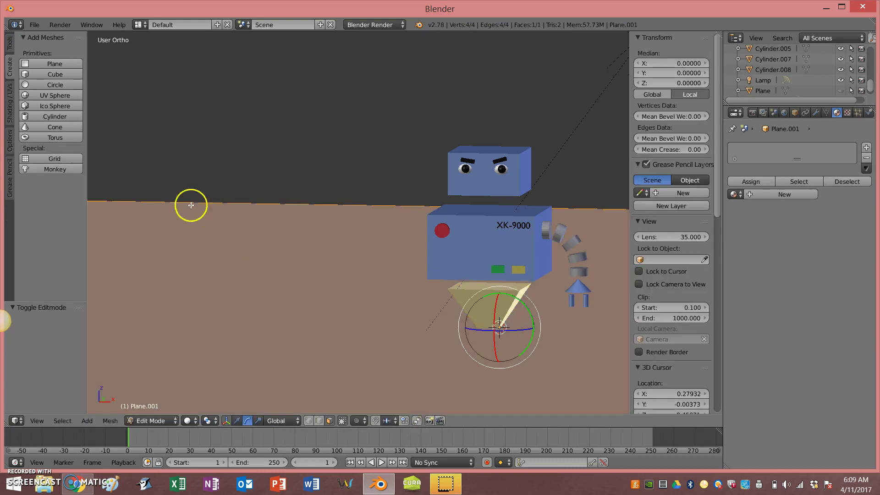
left_click(10, 44)
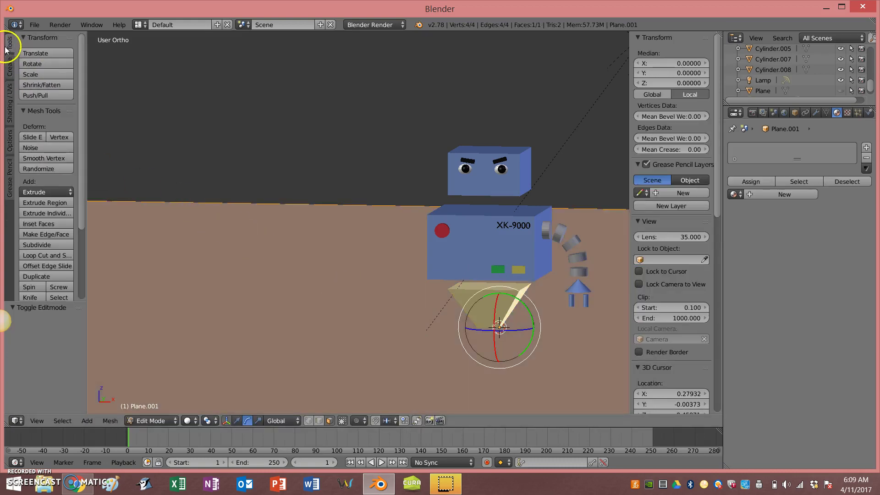
left_click(55, 245)
left_click(55, 244)
left_click(55, 244)
left_click(55, 244)
left_click(55, 245)
left_click(55, 245)
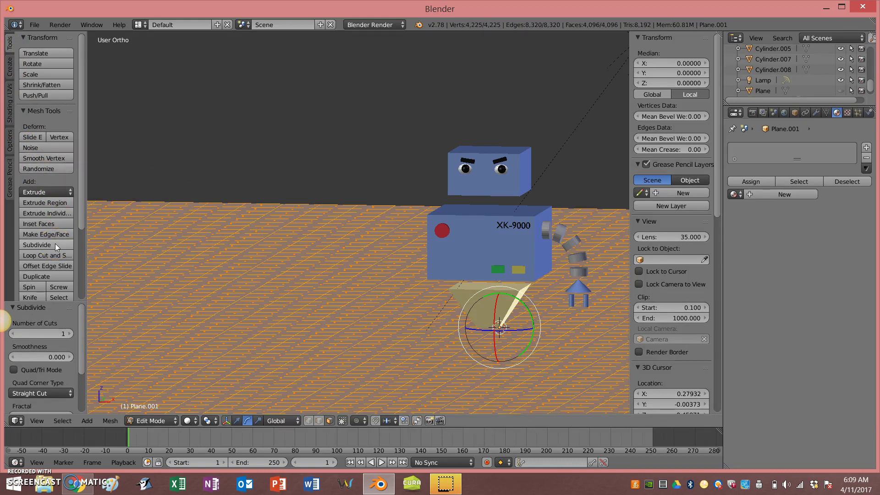
key("ctrl+z")
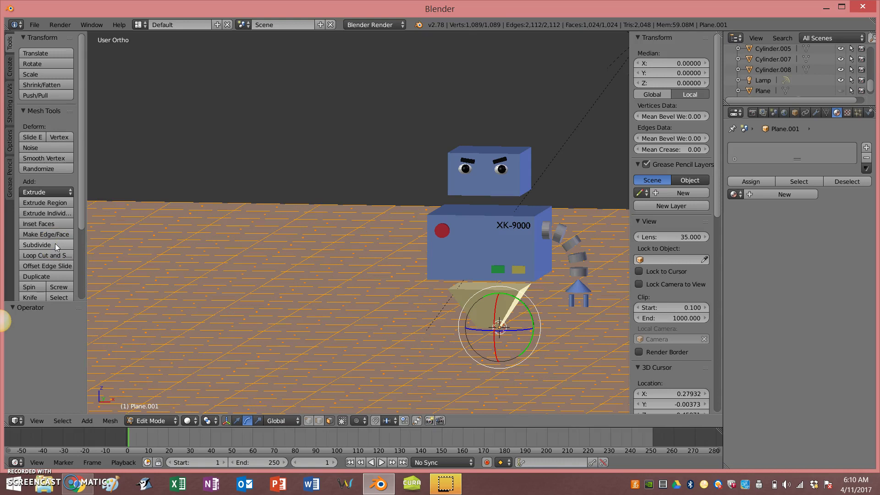
Enlarge the ground plane uniformly in object mode and subdivide its whole mesh once more in edit mode.
middle_click_drag(235, 269, 242, 273)
scroll(242, 274, "up", 3)
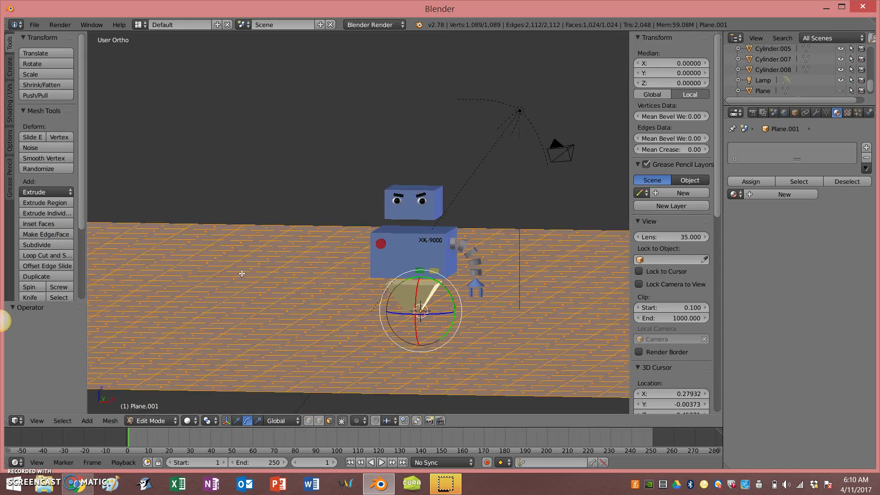
key("Tab")
key("s")
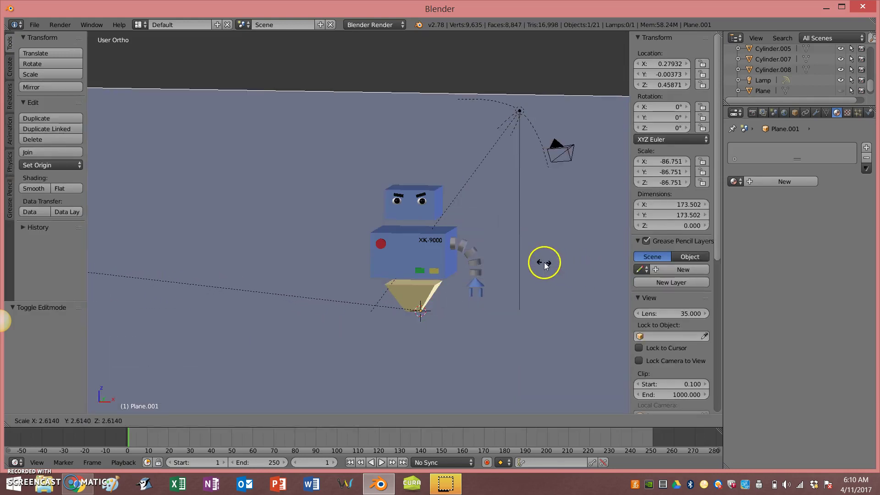
left_click(467, 265)
key("Tab")
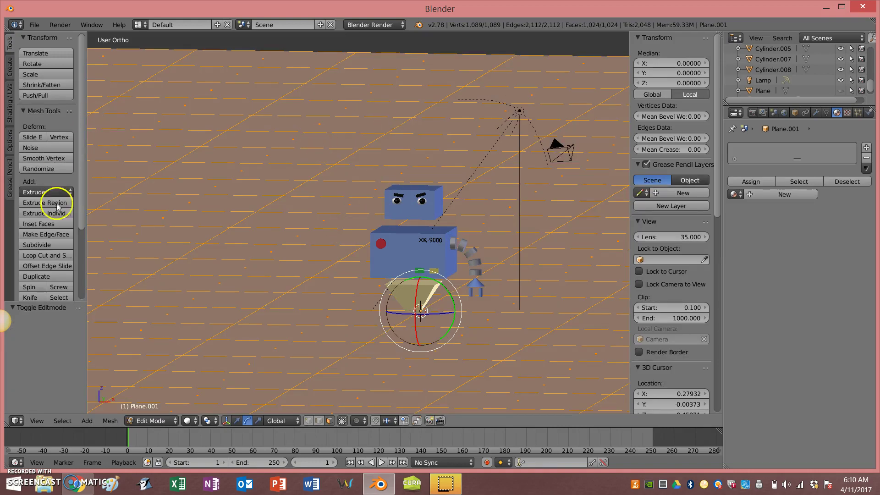
left_click(40, 246)
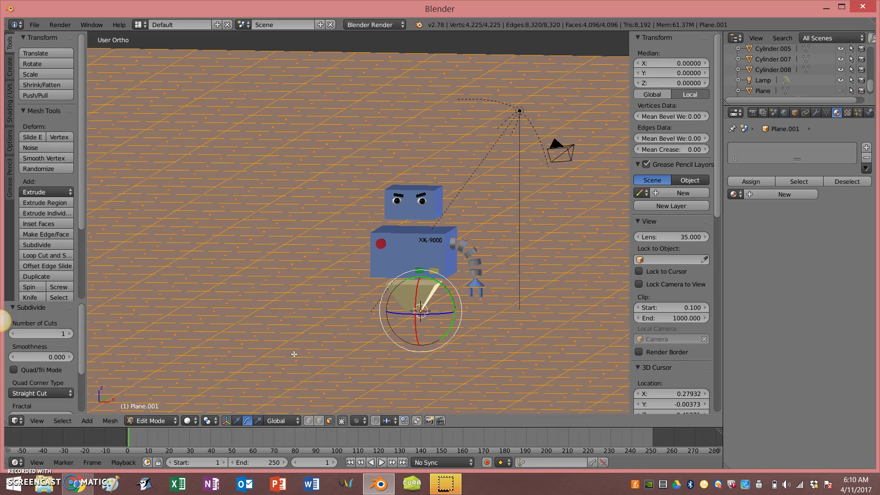
Deselect the whole ground mesh and set proportional editing to Connected.
key("a")
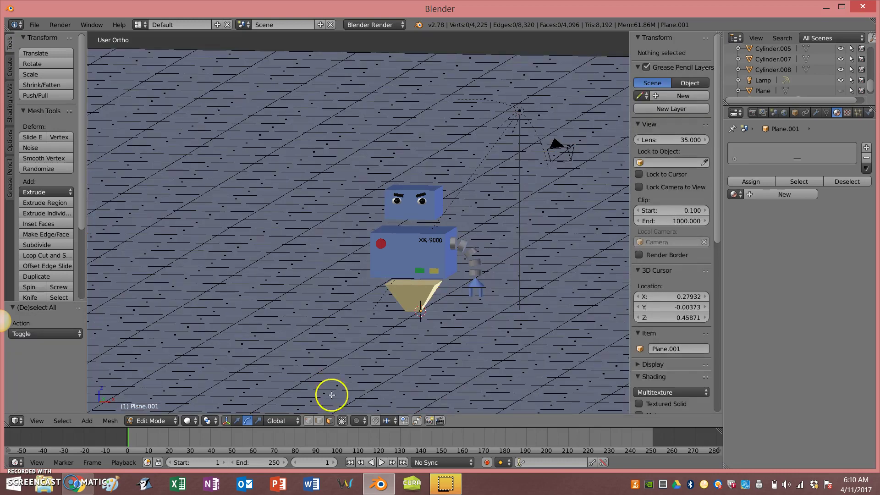
left_click(359, 421)
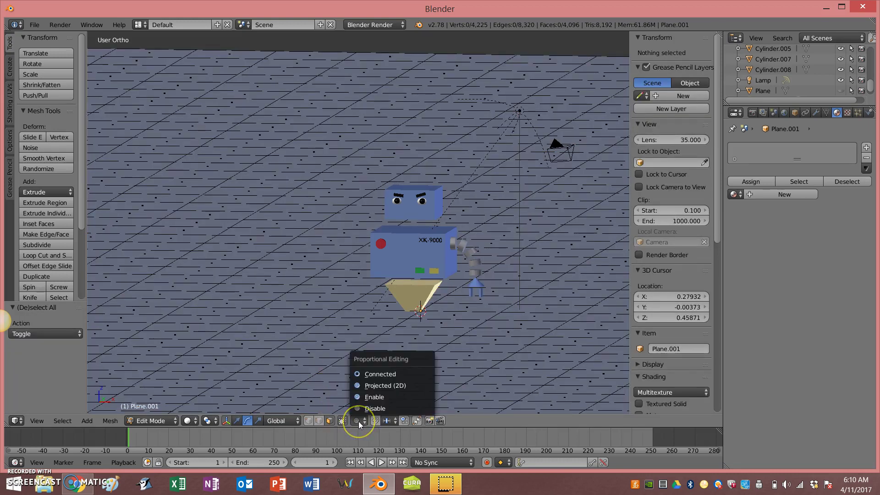
left_click(380, 374)
Raise a single ground face behind the robot by about 4.276 along Z, adjusting the proportional falloff size to form a hill.
right_click(241, 153)
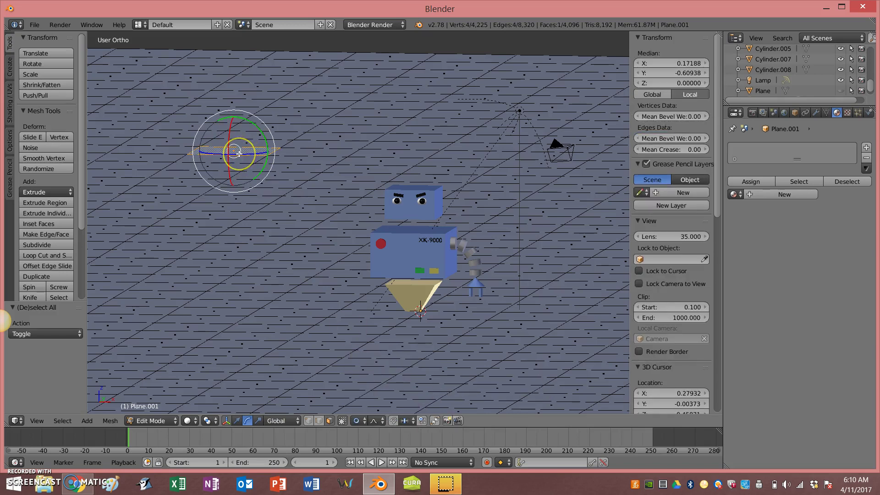
left_click(237, 421)
left_click_drag(235, 131, 244, 100)
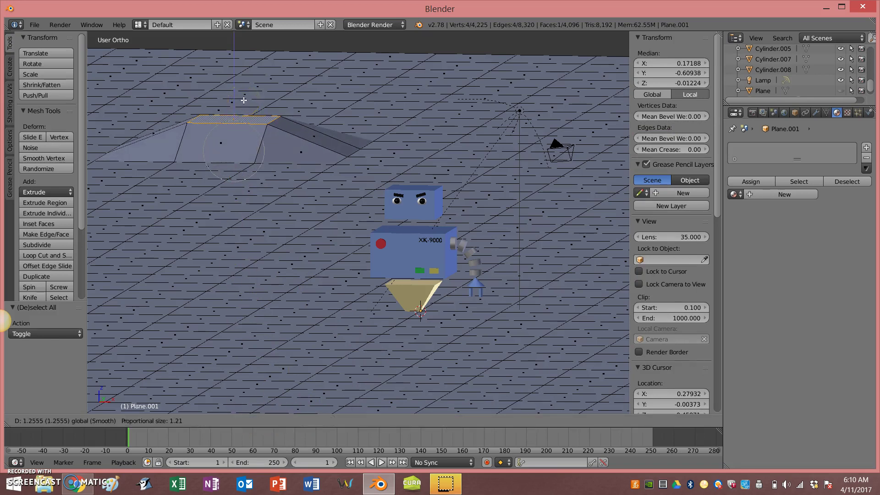
scroll(244, 100, "down", 2)
scroll(244, 100, "down", 13)
scroll(244, 102, "down", 7)
left_click_drag(243, 102, 240, 54)
scroll(240, 55, "up", 11)
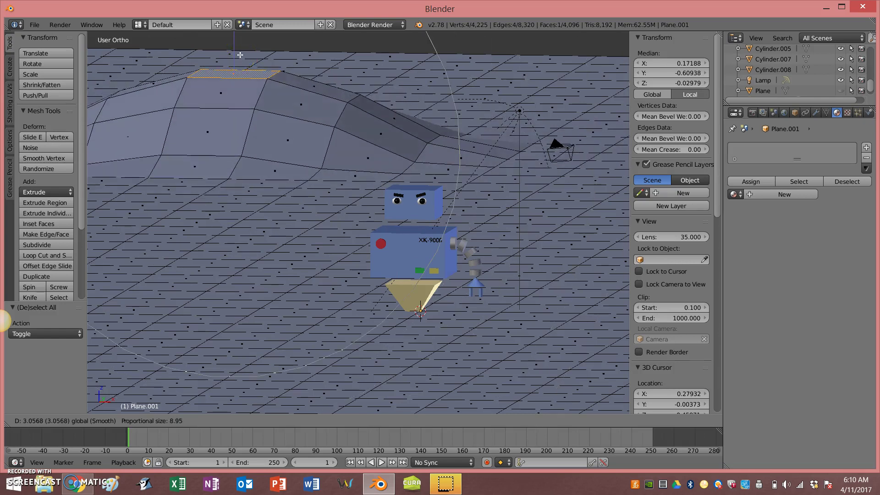
scroll(240, 55, "down", 3)
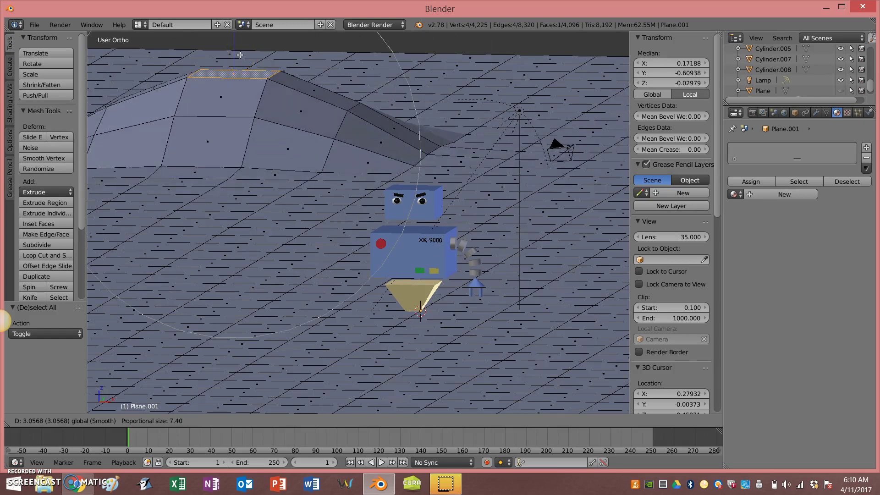
scroll(240, 55, "up", 4)
left_click_drag(240, 55, 242, 403)
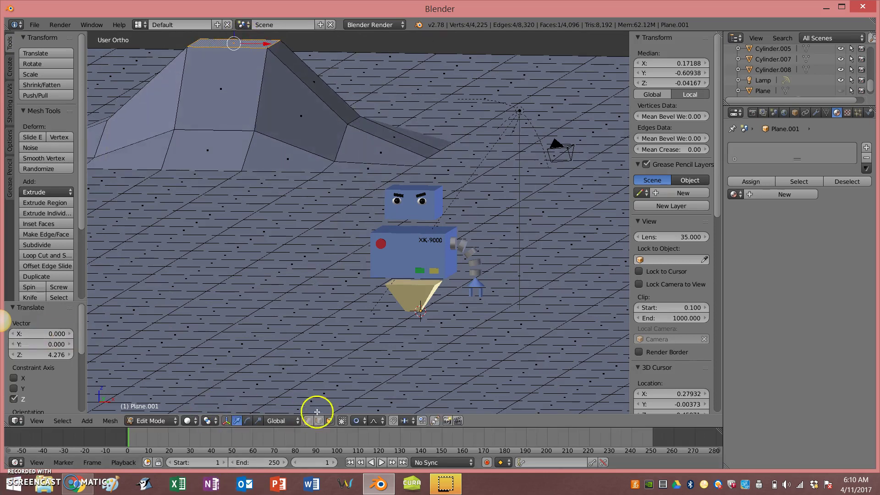
Rotate the hill's top face by about -6.539° with a proportional size of about 8.14.
left_click(248, 421)
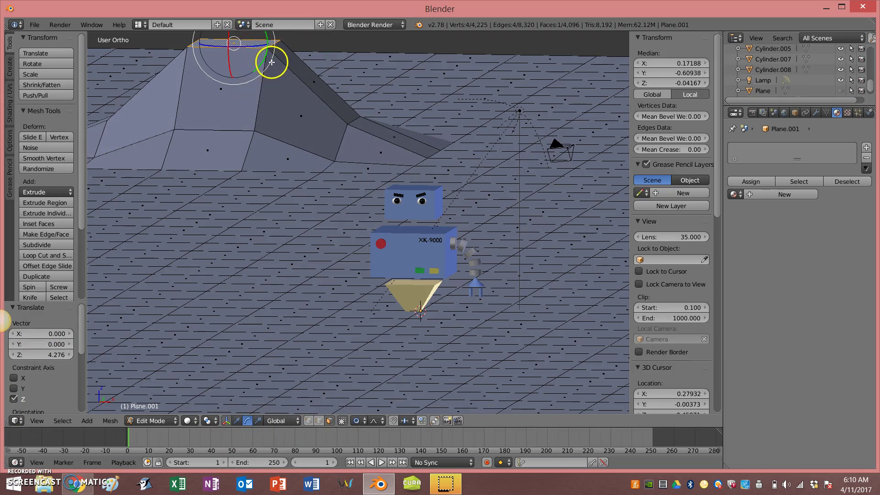
mouse_move(275, 60)
left_mouse_down()
mouse_move(276, 50)
mouse_move(278, 58)
left_mouse_up()
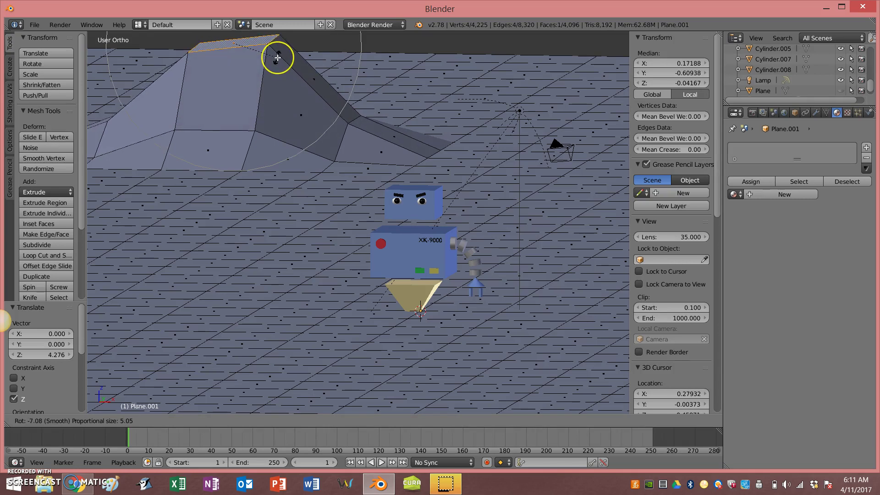
scroll(277, 57, "down", 10)
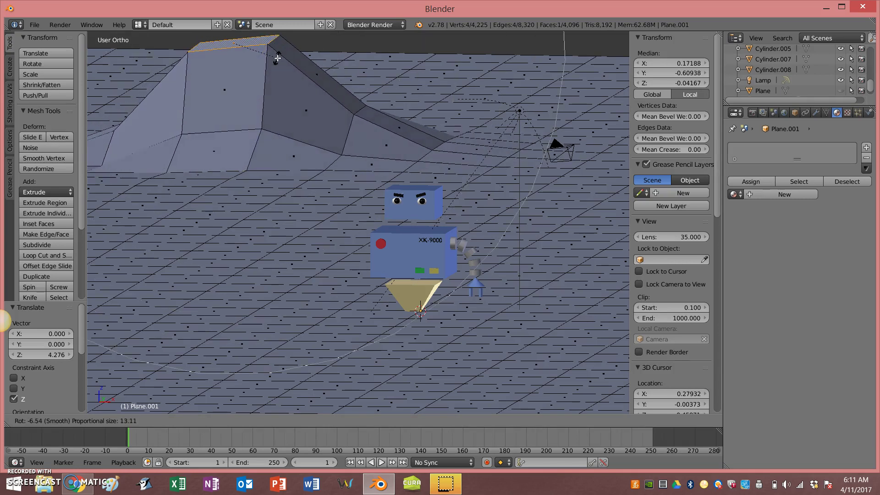
scroll(277, 58, "up", 4)
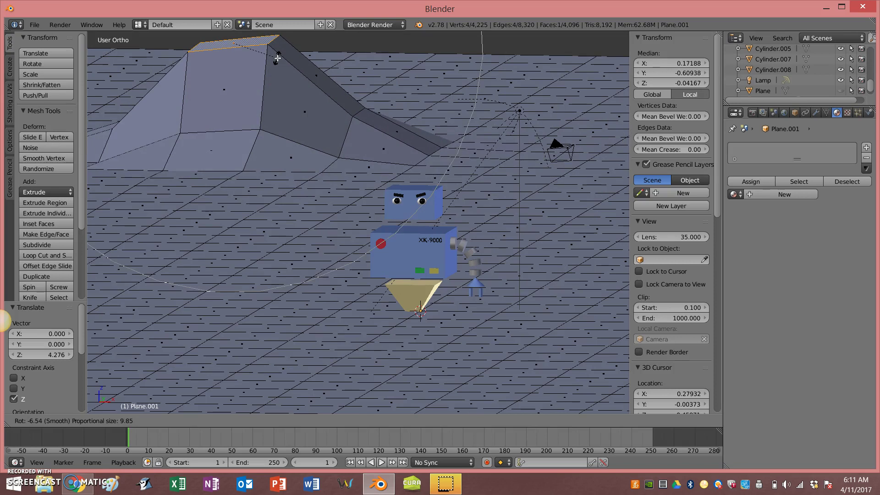
scroll(277, 58, "up", 1)
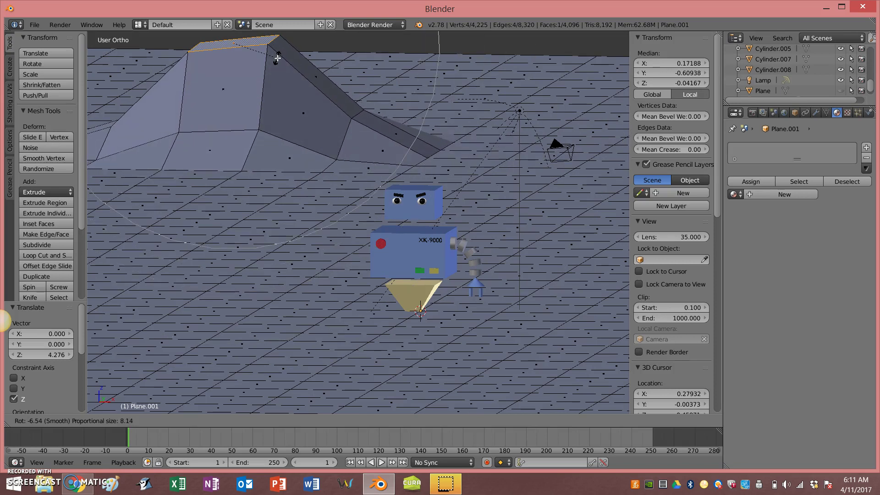
left_click(277, 58)
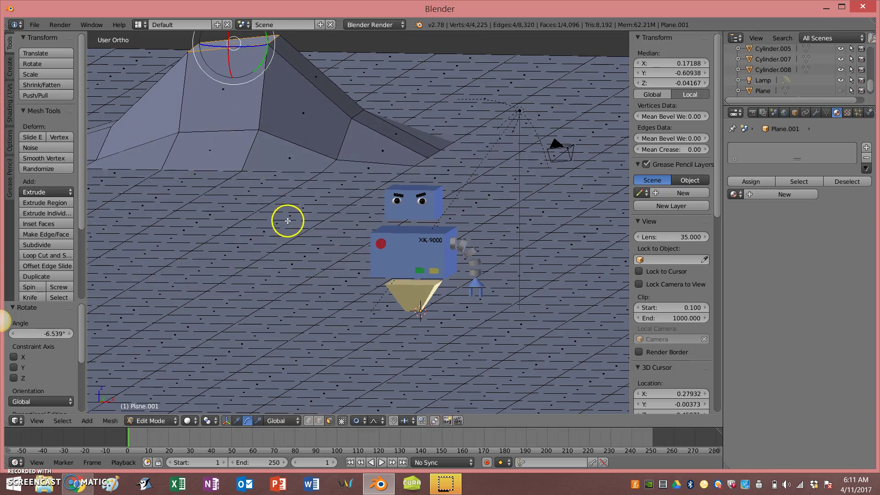
Select a flat ground face beside the hill and disable proportional editing.
right_click(559, 92)
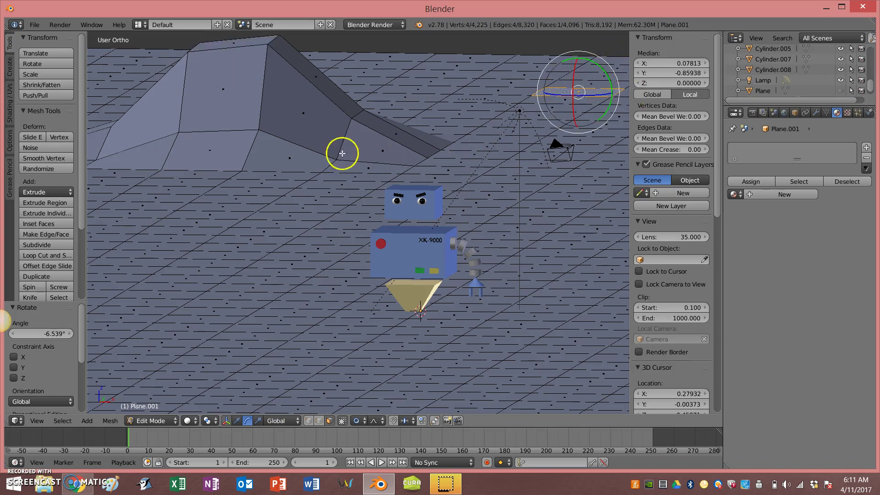
scroll(295, 212, "down", 5)
scroll(297, 218, "up", 2)
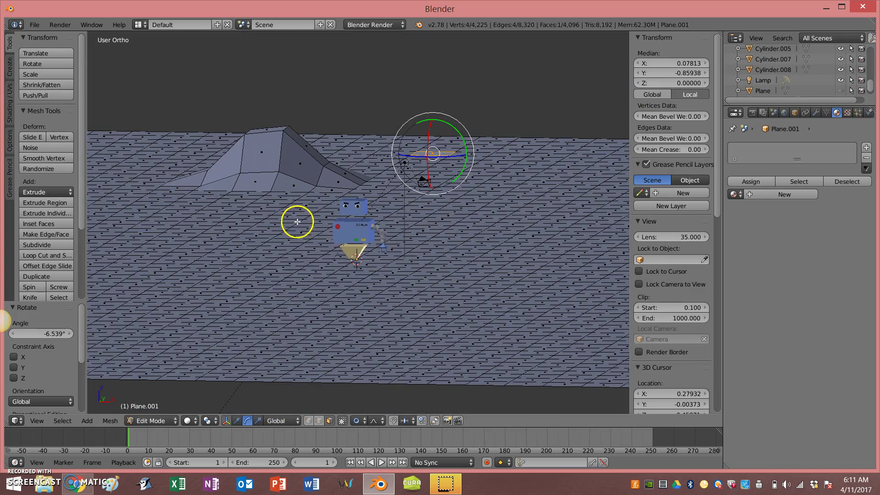
scroll(297, 221, "up", 1)
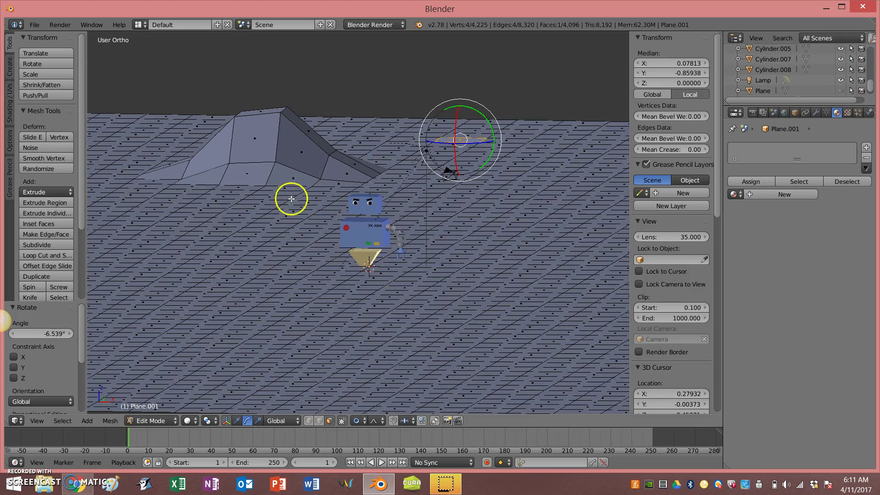
right_click(133, 142)
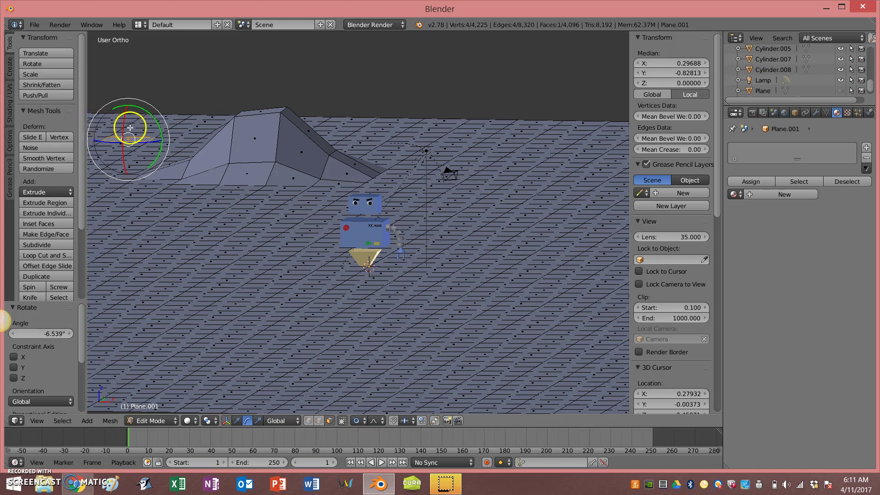
left_click(363, 421)
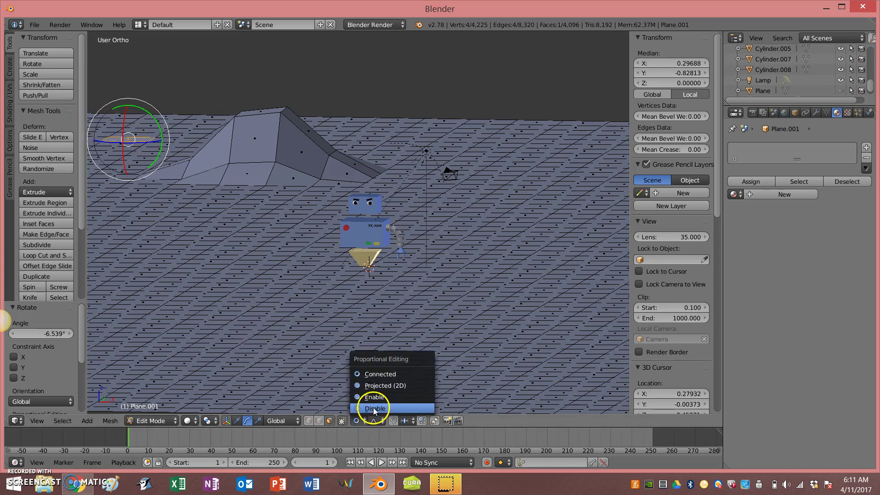
left_click(375, 408)
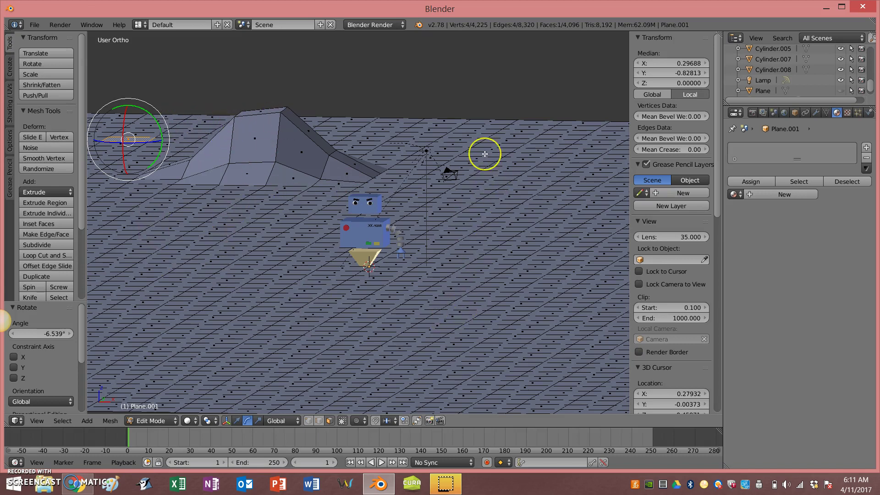
right_click(243, 174)
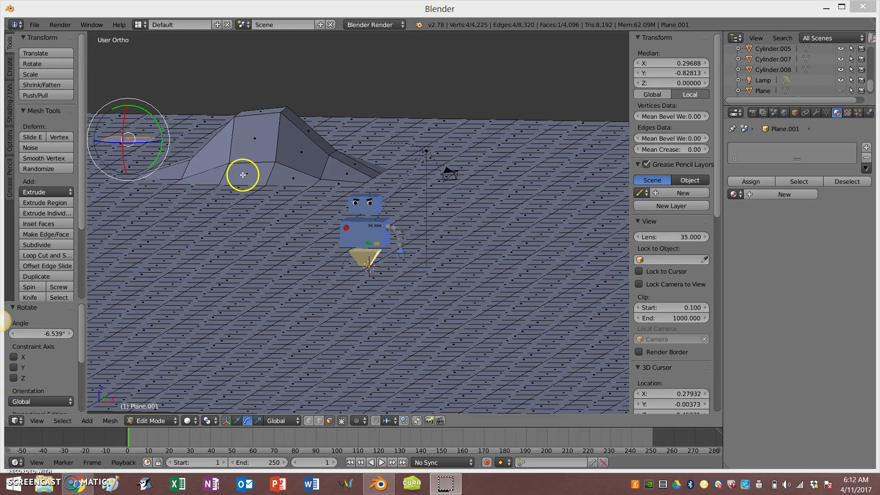